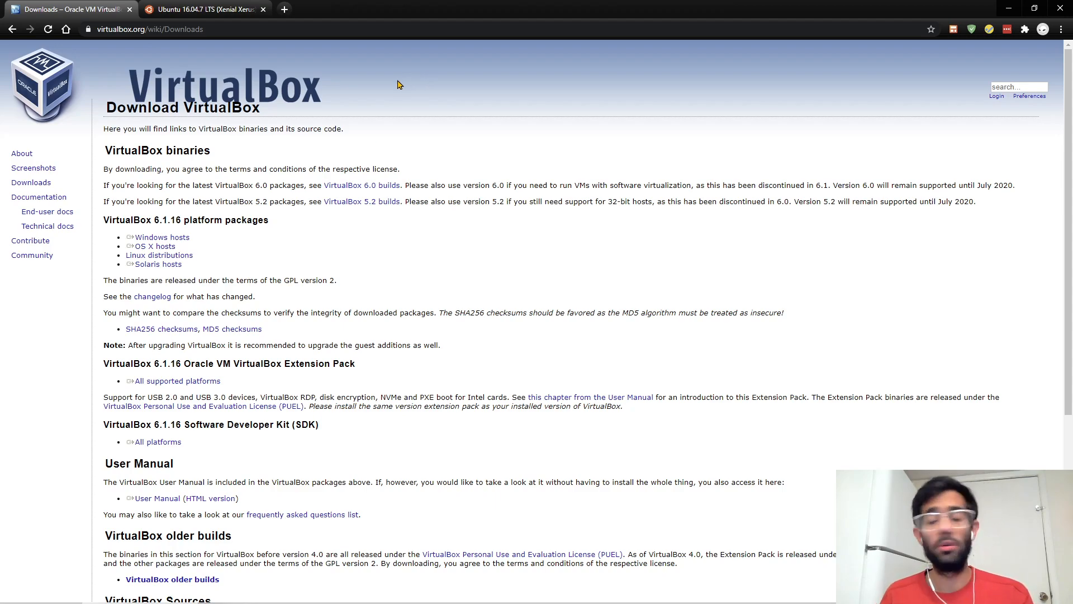
drag(156, 245, 164, 239)
click(165, 240)
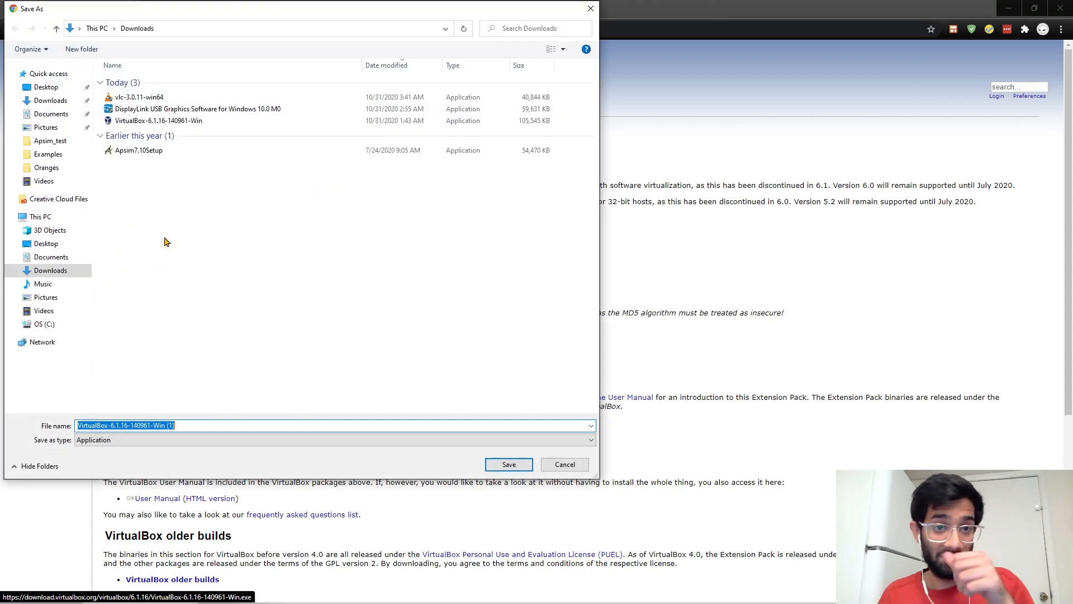
click(564, 464)
- Run the VirtualBox-6.1.16-140961-Win installer from the Downloads folder, install with default options, and launch VirtualBox on finishing
click(392, 597)
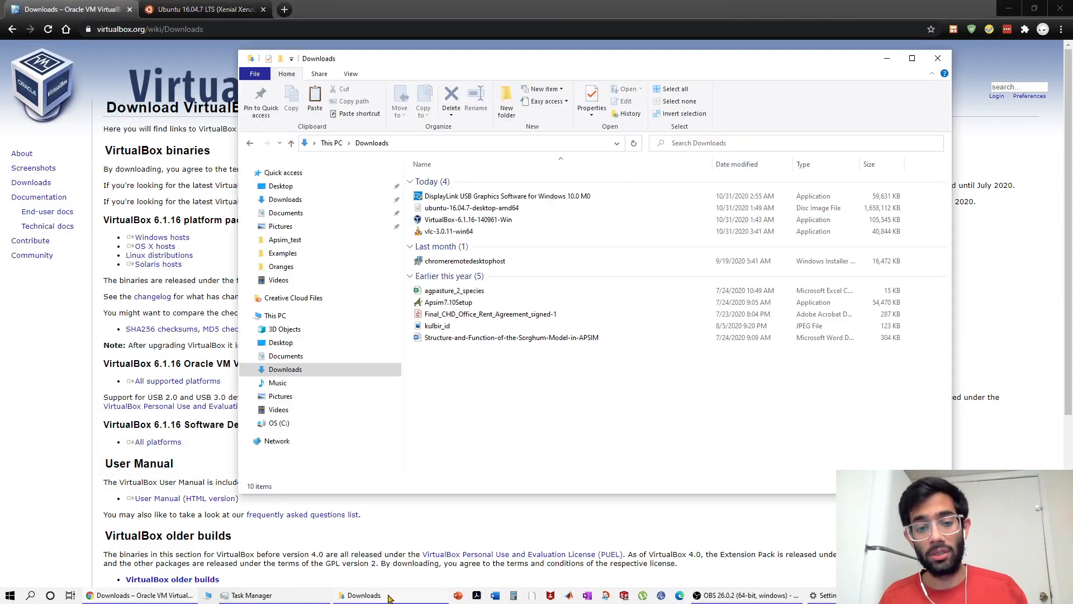
double_click(475, 220)
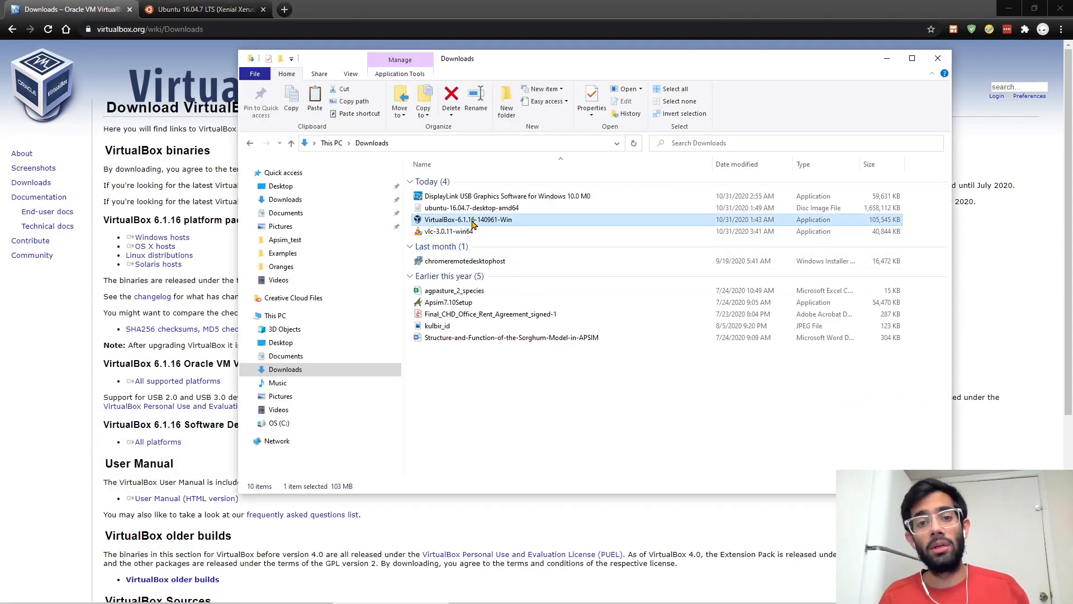
click(591, 397)
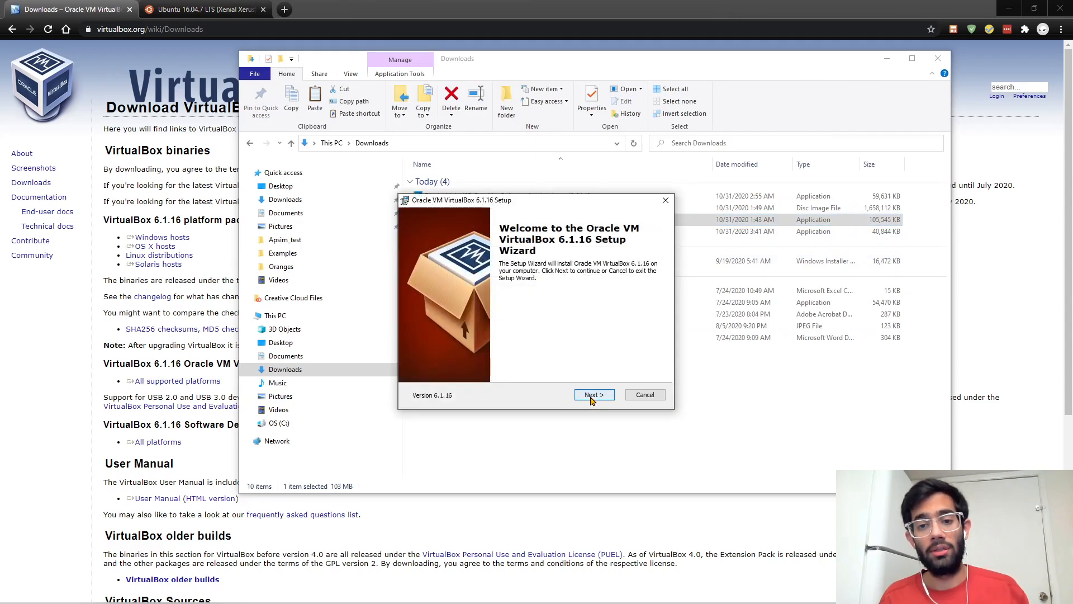
click(592, 396)
click(593, 396)
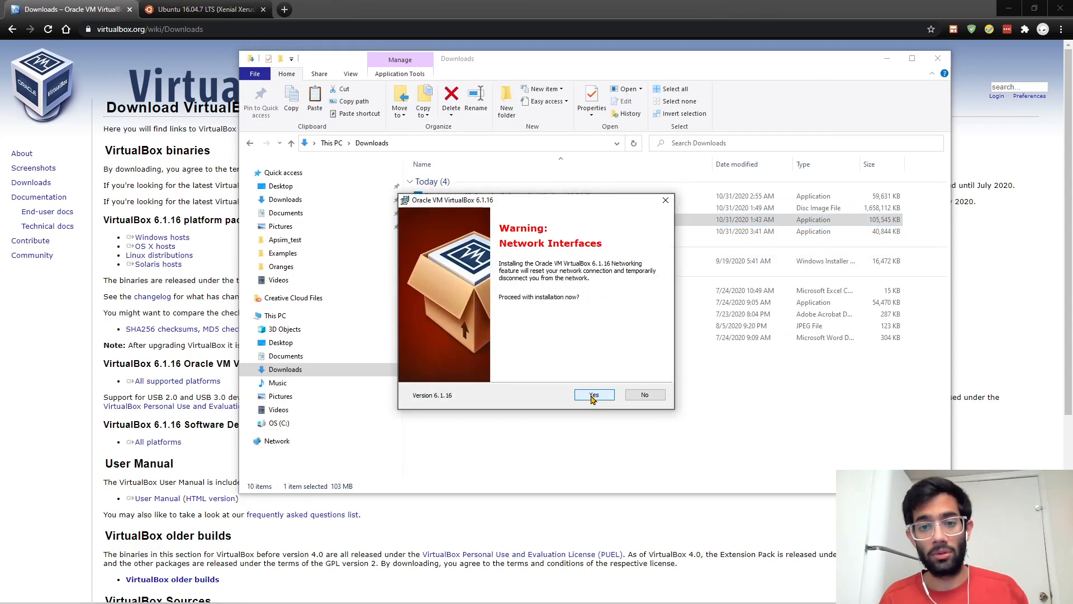
click(594, 398)
click(593, 395)
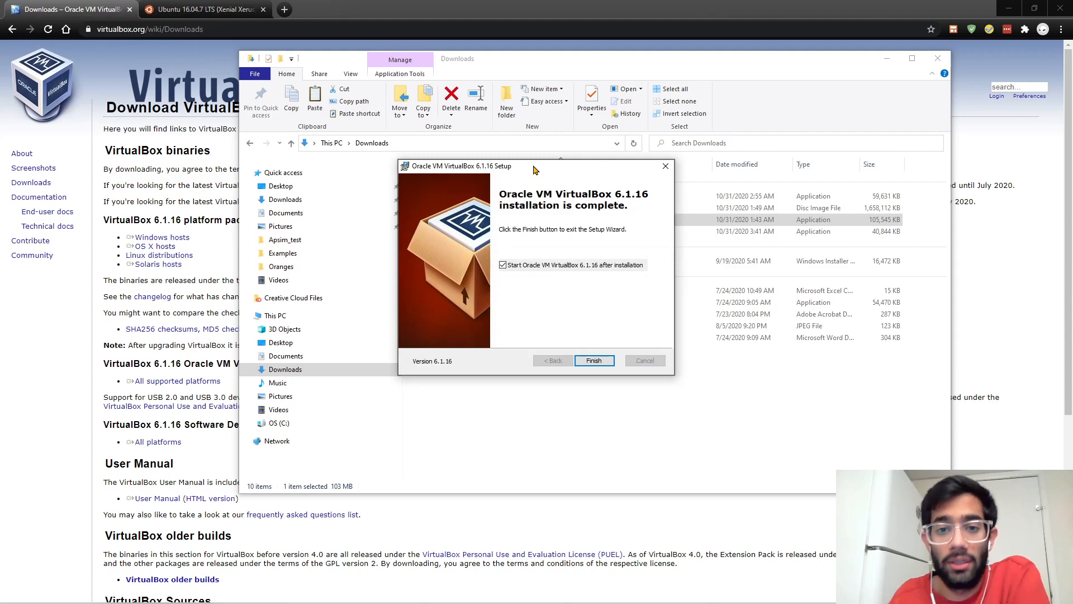
click(586, 361)
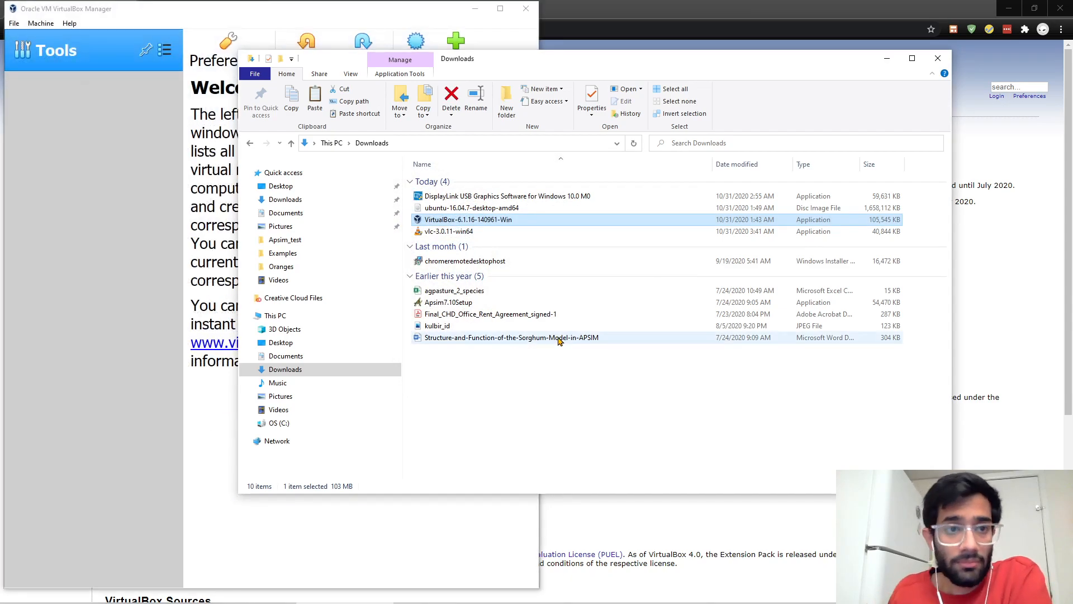
- Bring VirtualBox Manager to the front and view the Ubuntu 16.04.7 LTS desktop image page in the browser
click(360, 13)
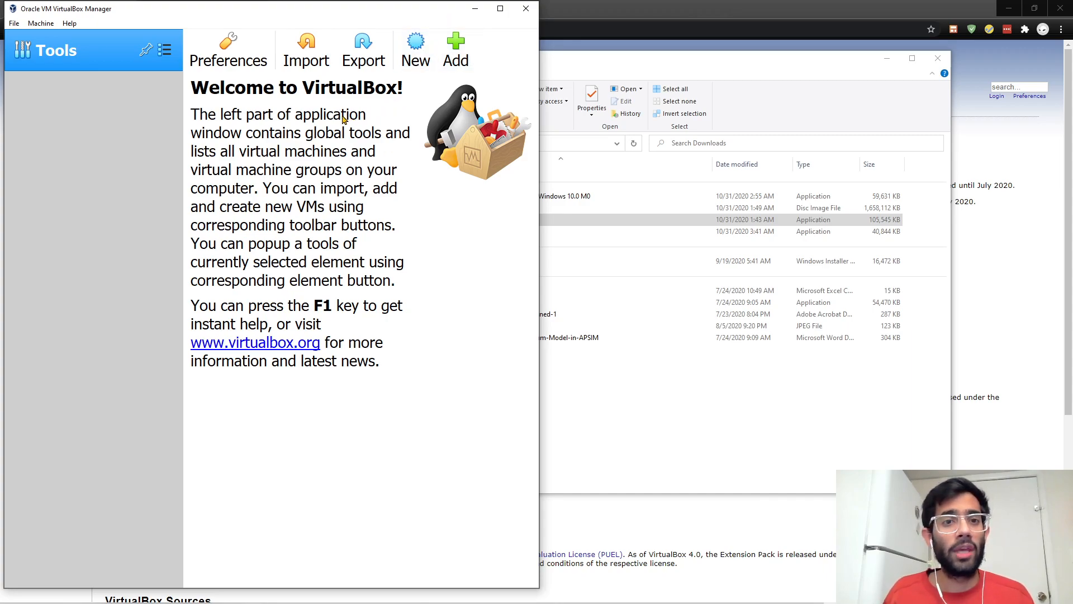
drag(288, 8, 626, 150)
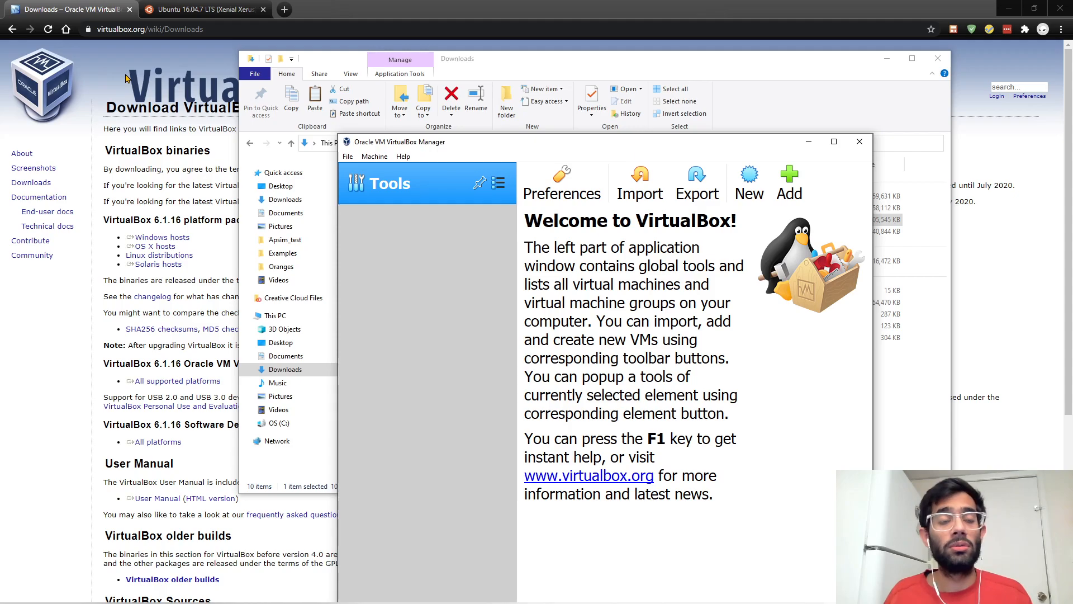
click(201, 9)
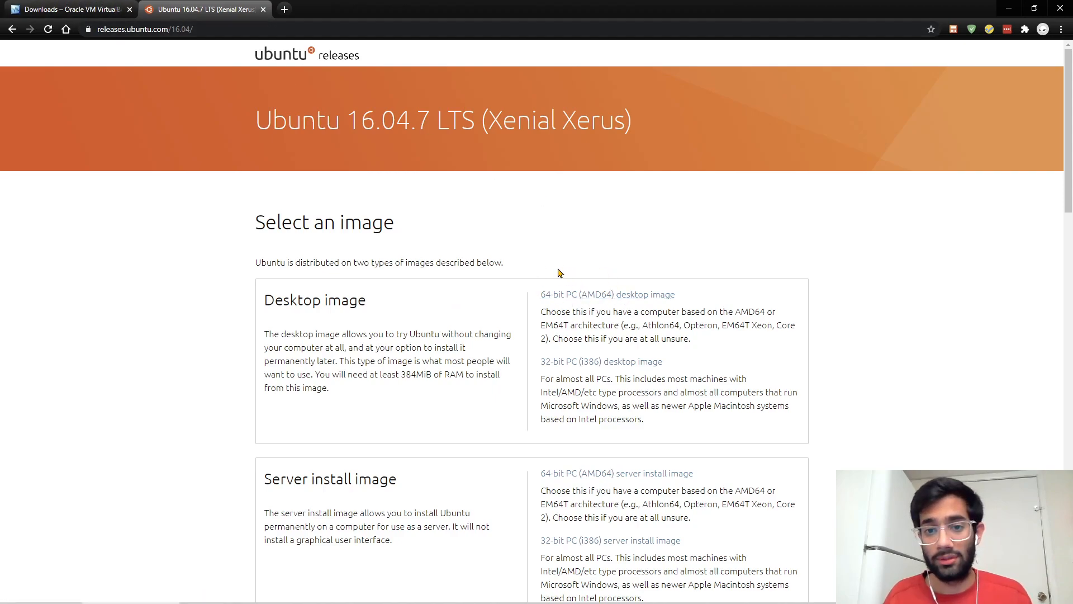
click(15, 5)
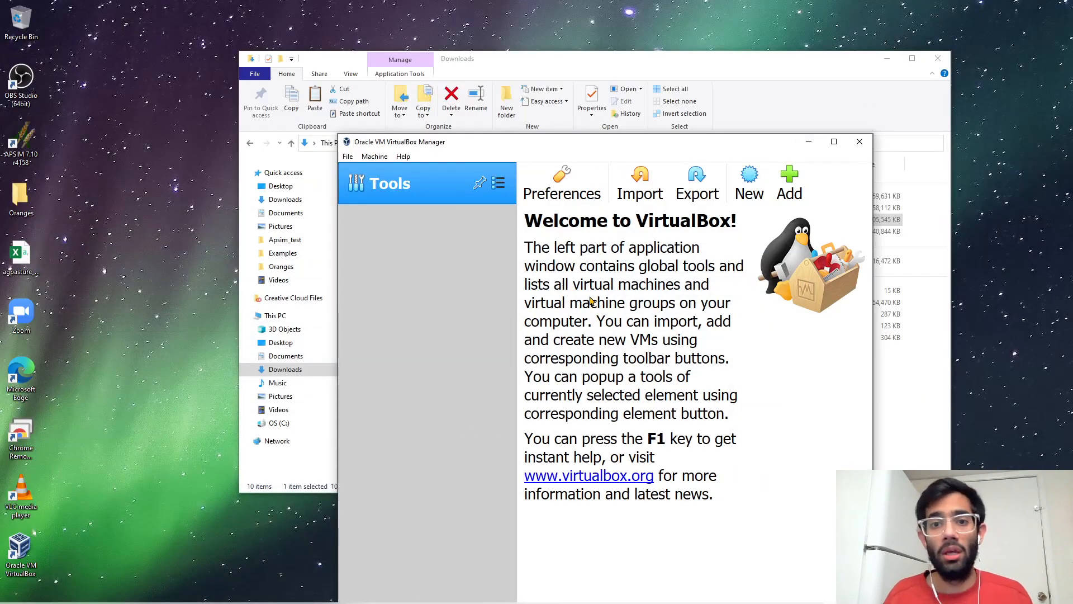
- Start a new virtual machine named ksa with type Linux and version Ubuntu (64-bit), and proceed to the memory size
drag(572, 142, 445, 32)
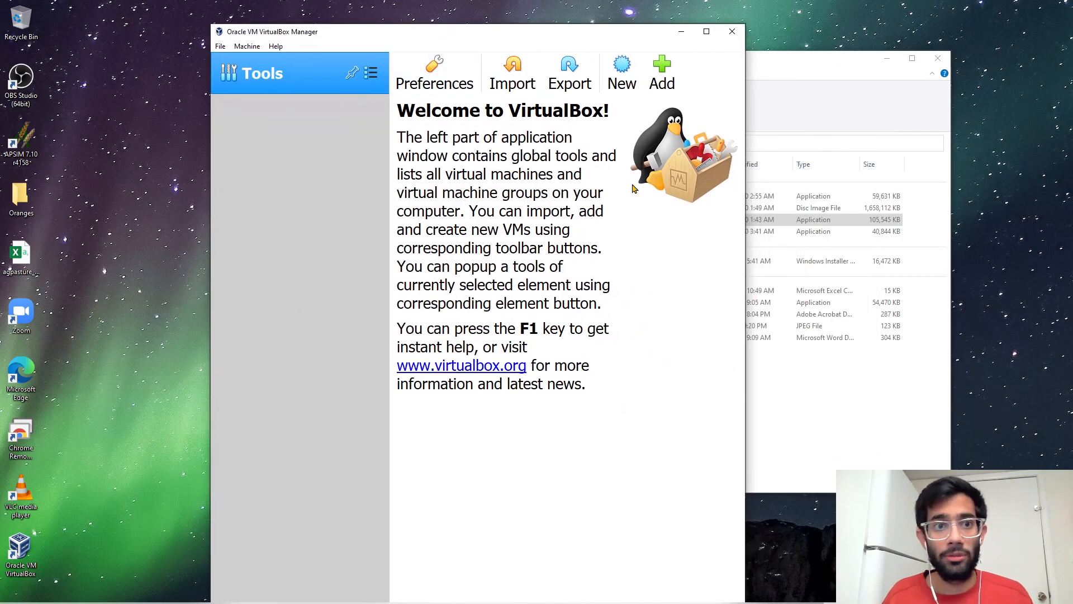
click(623, 70)
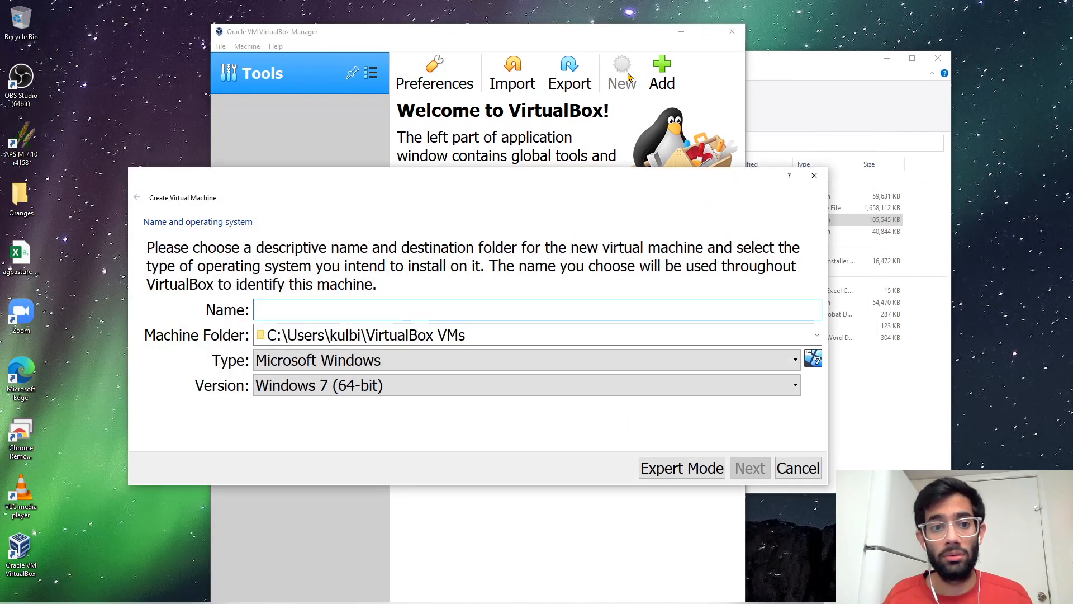
text(ksa)
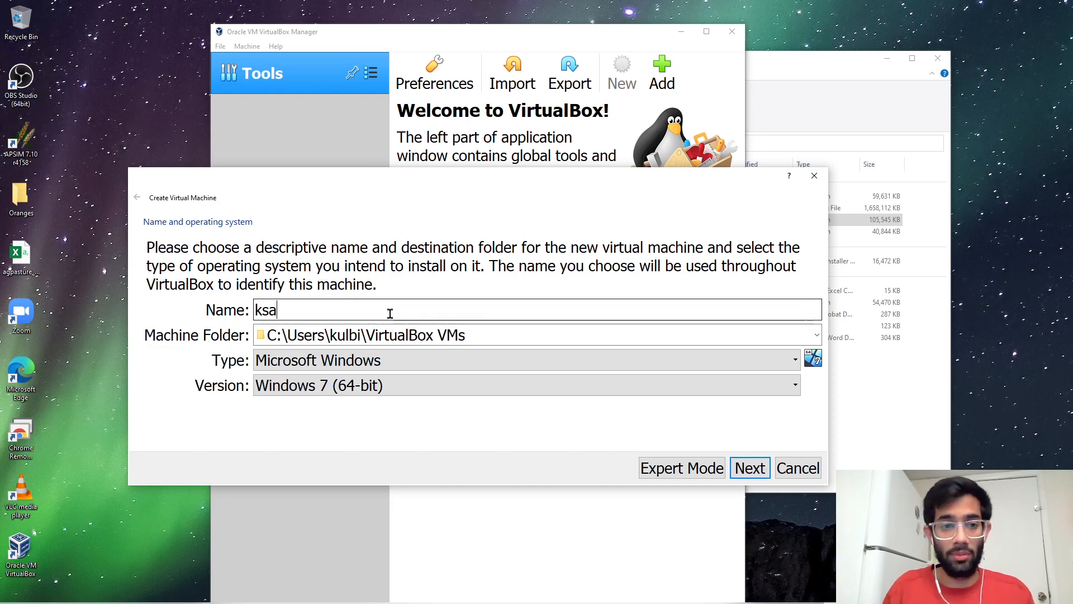
click(392, 361)
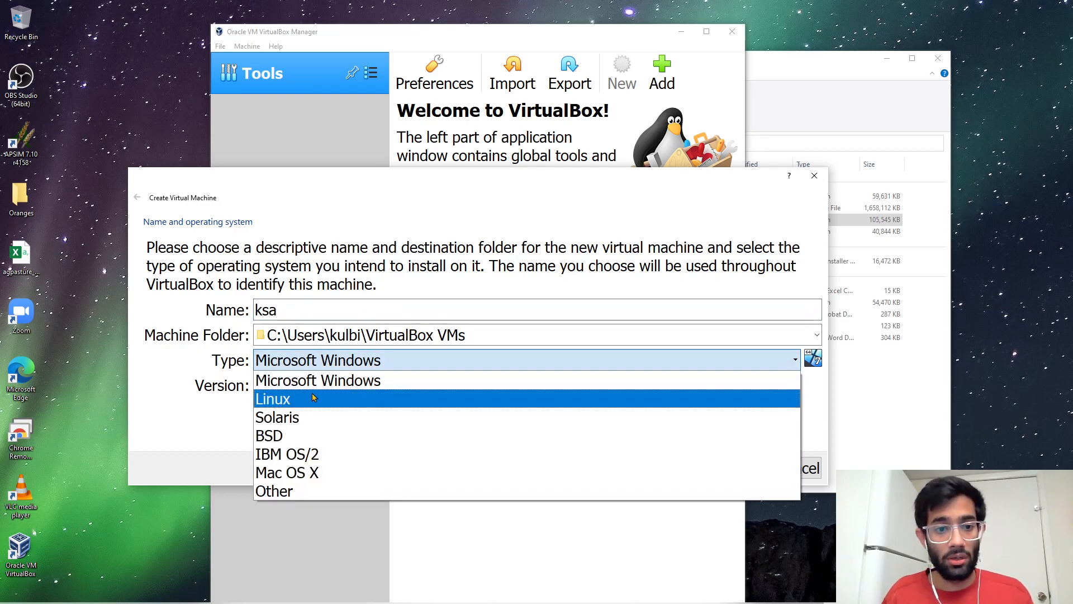
click(307, 394)
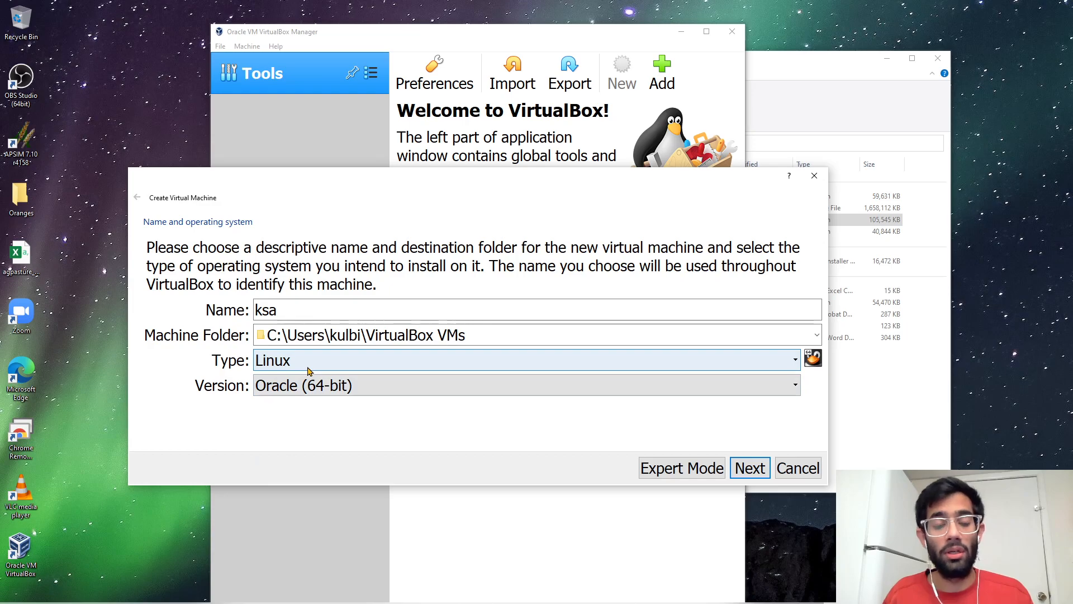
click(286, 386)
scroll(327, 481, down, 3)
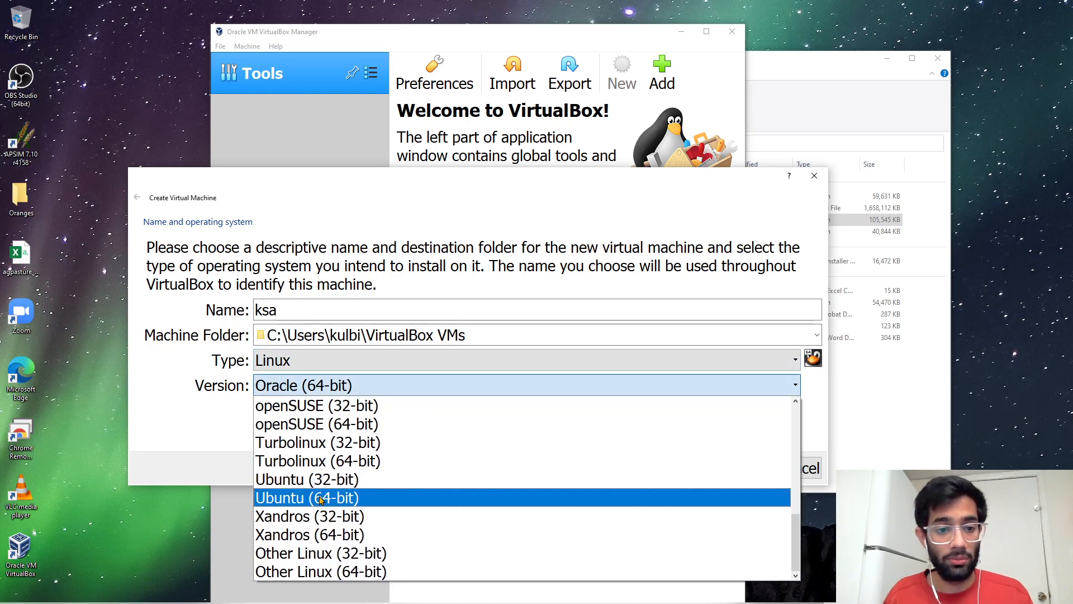
click(320, 499)
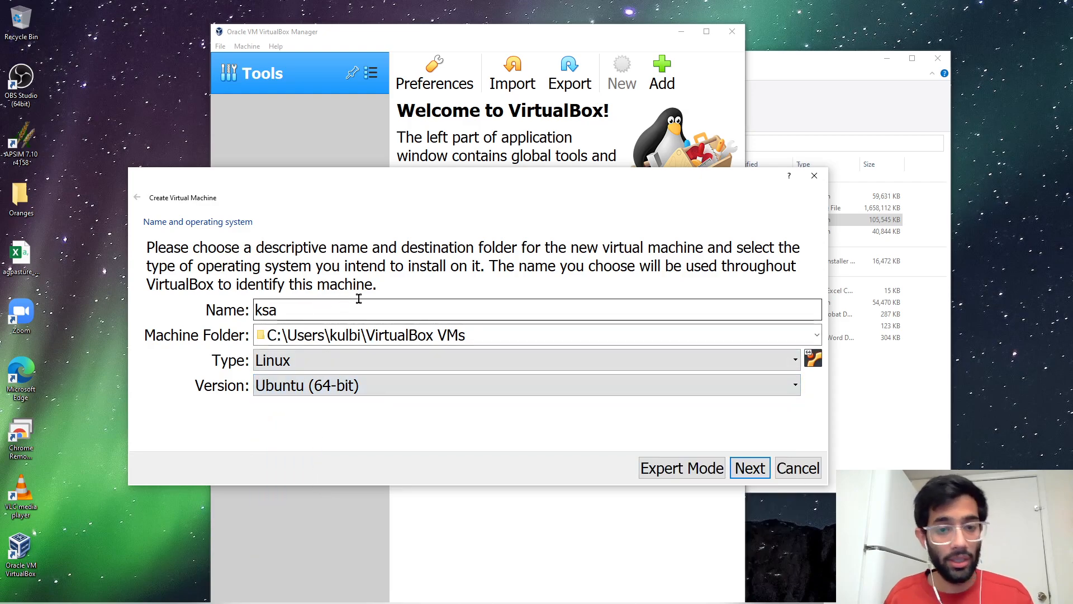
click(749, 473)
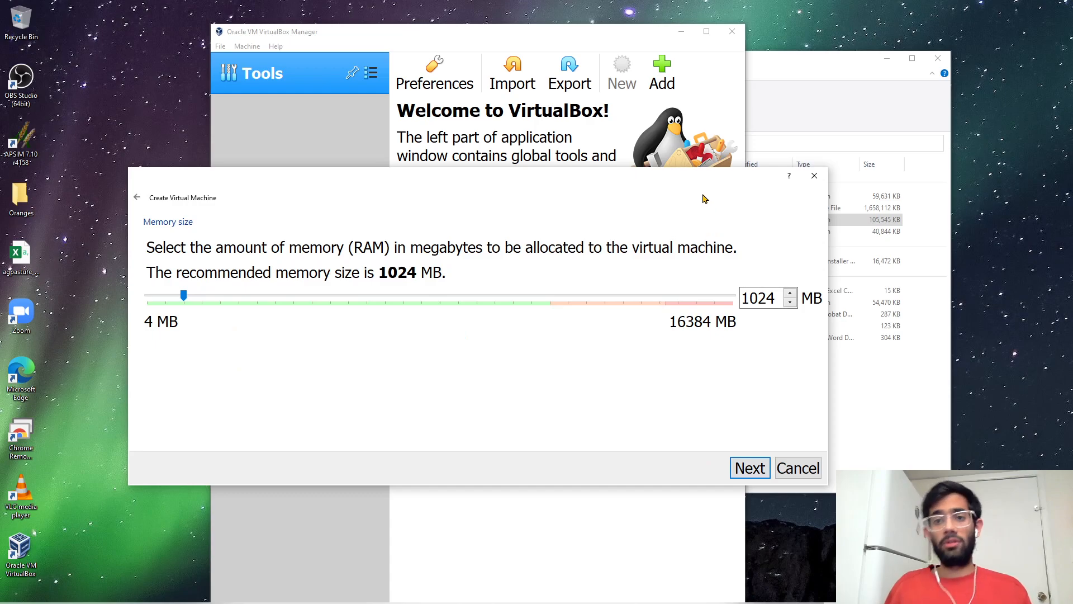
- Switch to Task Manager and check how much memory the computer has
drag(707, 180, 739, 84)
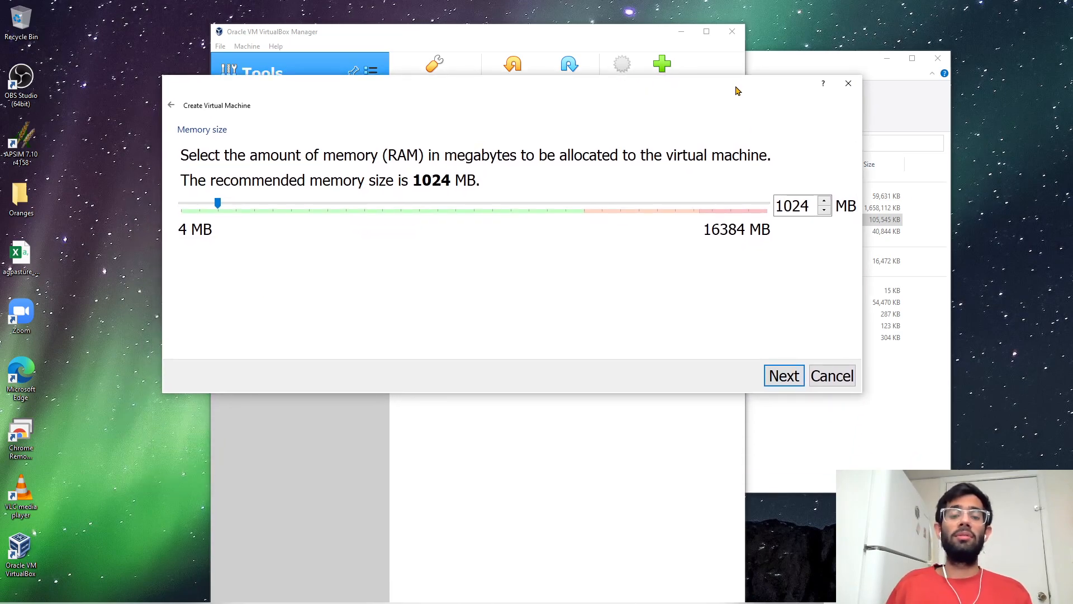
mouse_move(559, 602)
click(253, 600)
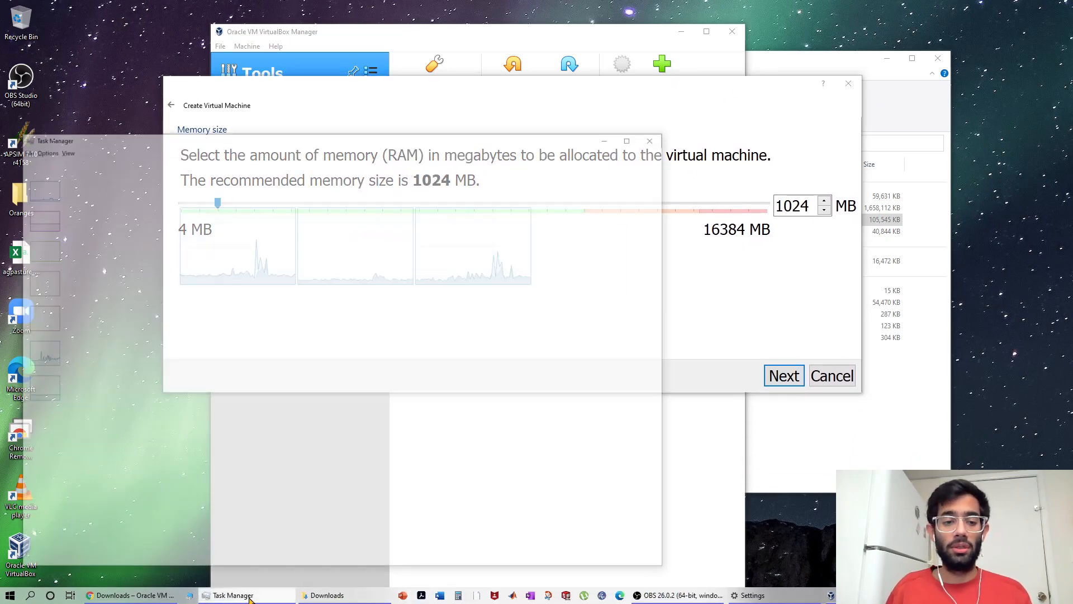
click(224, 171)
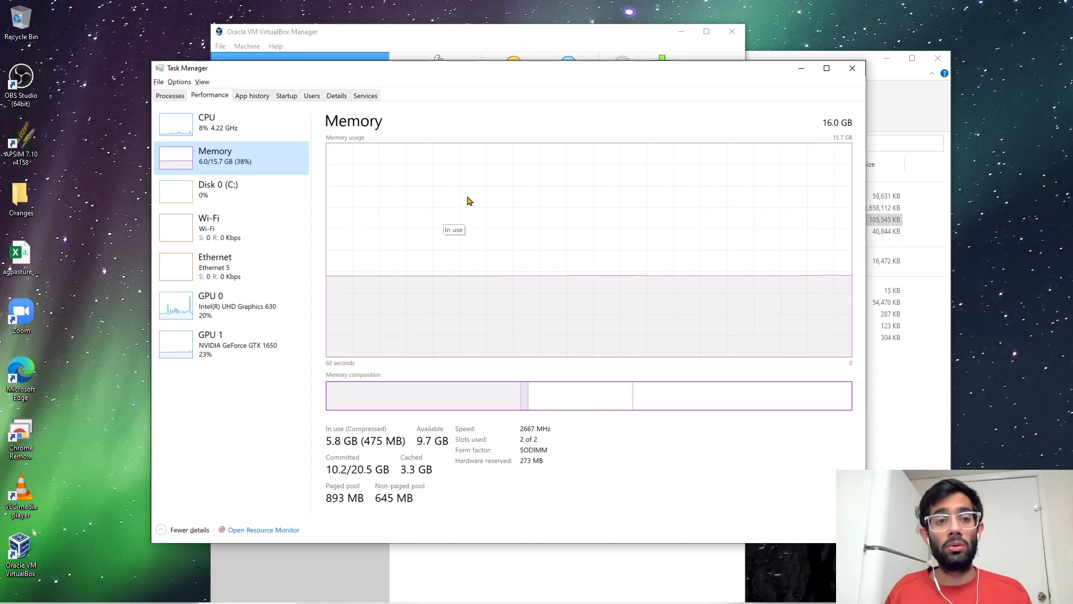
click(801, 69)
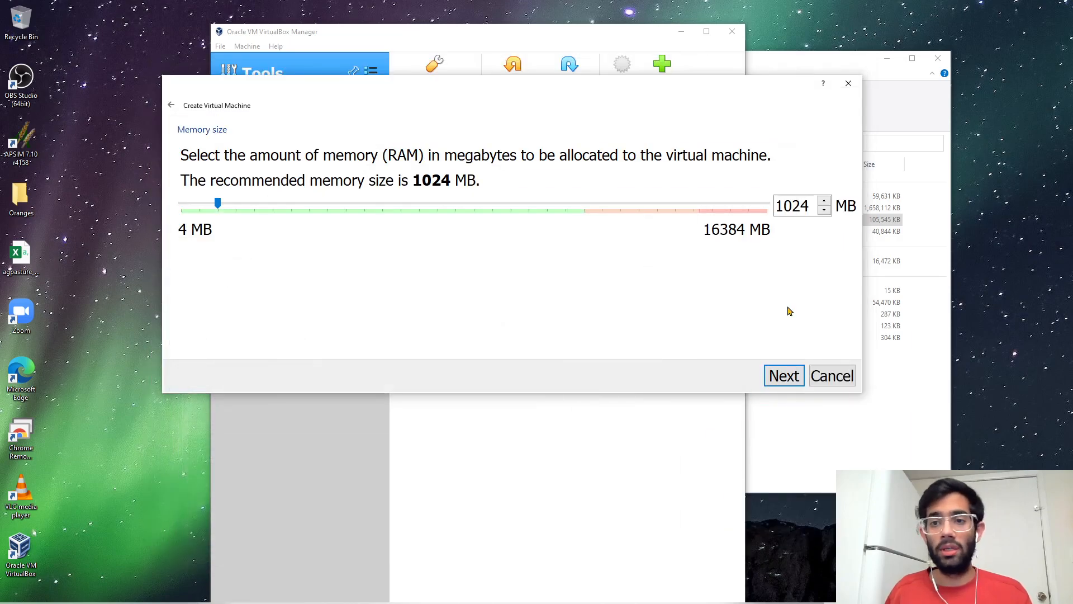
- Set the virtual machine's memory size to 6024 MB and proceed to the hard disk options
click(785, 215)
key(BackSpace)
key(BackSpace)
text(60)
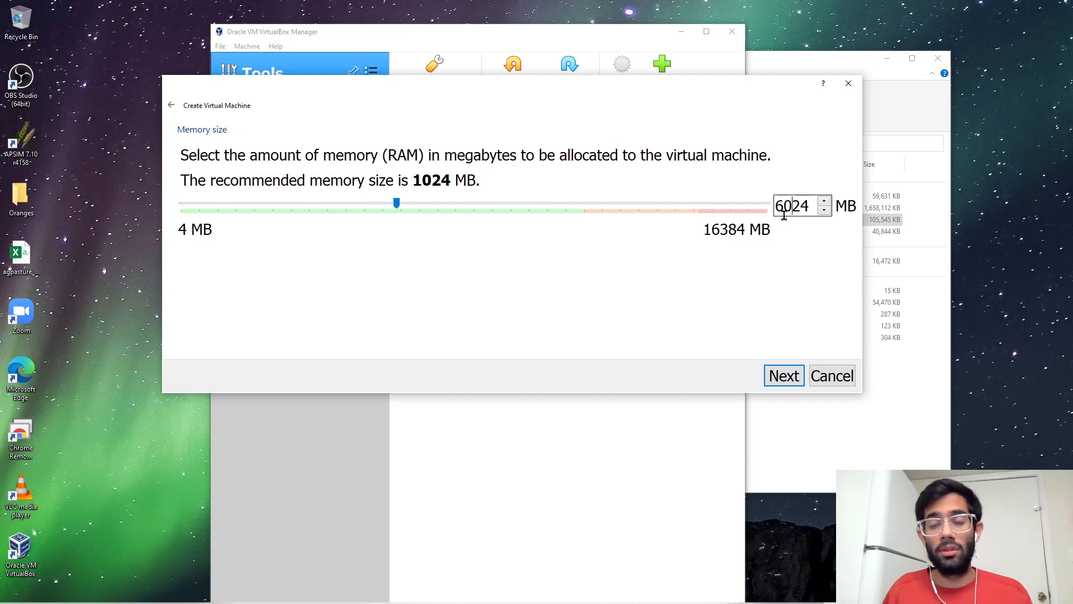
click(799, 382)
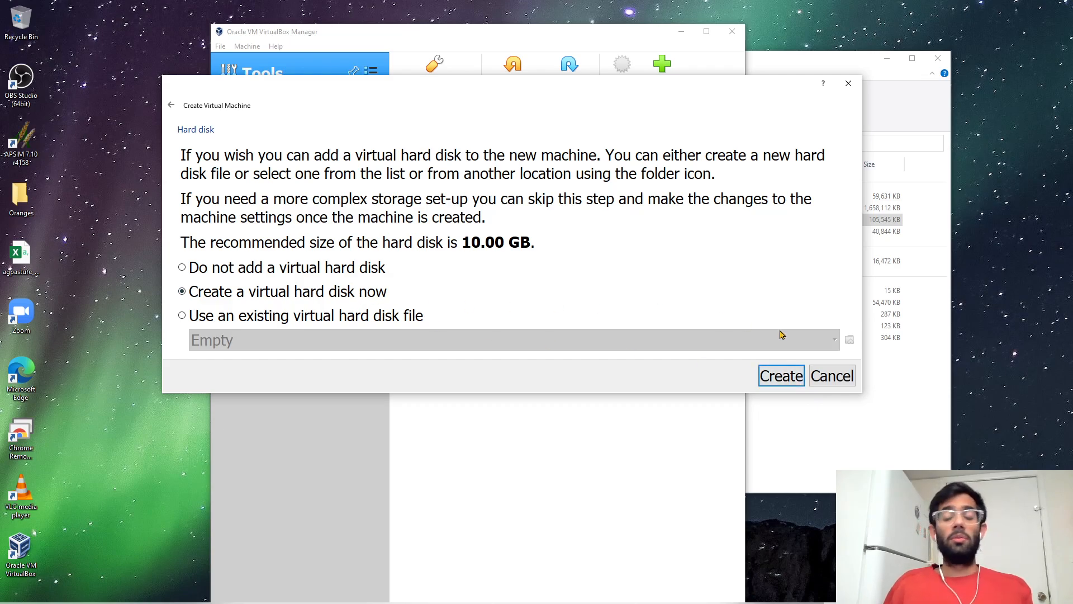
- Choose to create a new virtual hard disk now, as a fixed-size VDI (VirtualBox Disk Image)
click(783, 373)
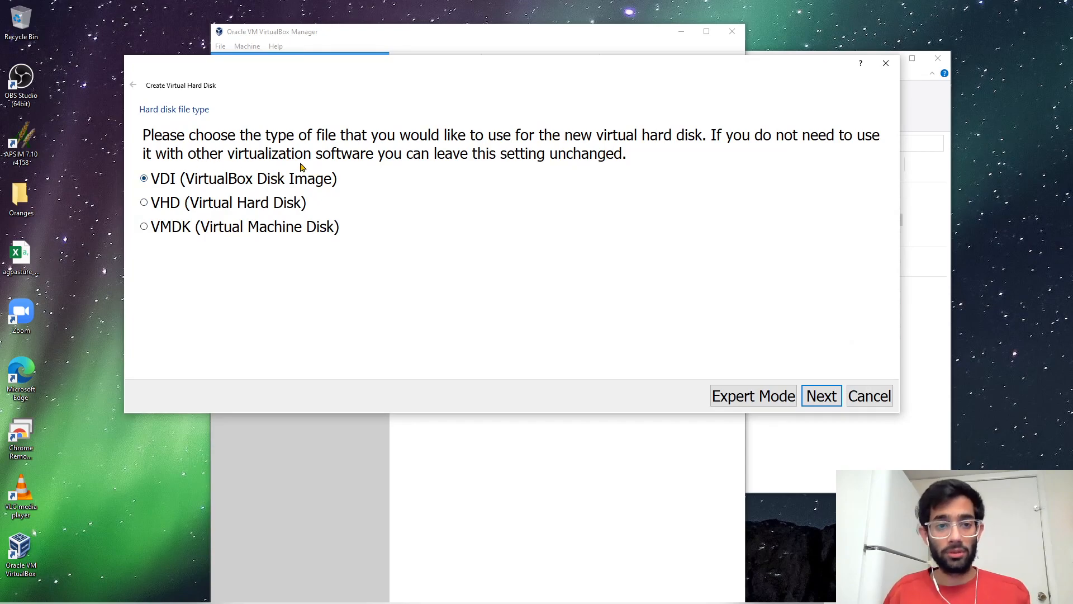
click(808, 395)
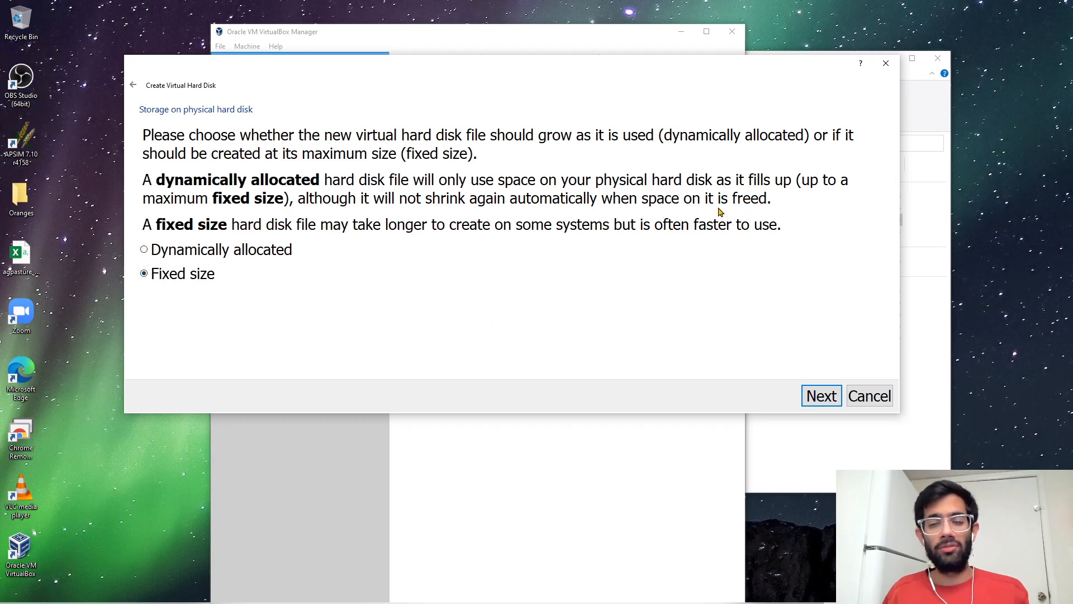
click(821, 396)
- Set the virtual hard disk's size to 25 GB and create the disk
click(846, 251)
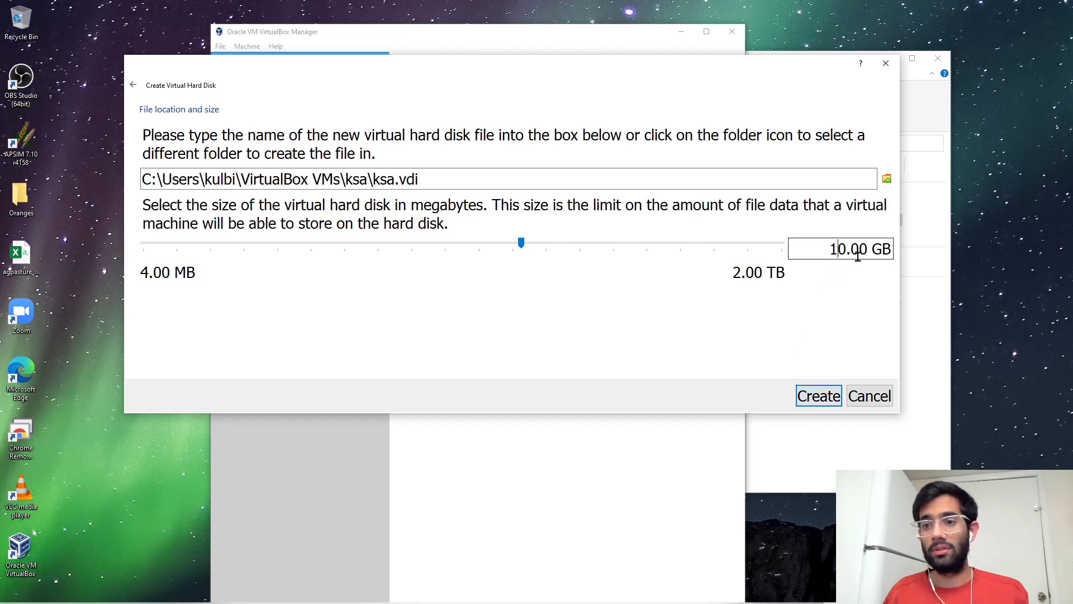
key(BackSpace)
key(BackSpace)
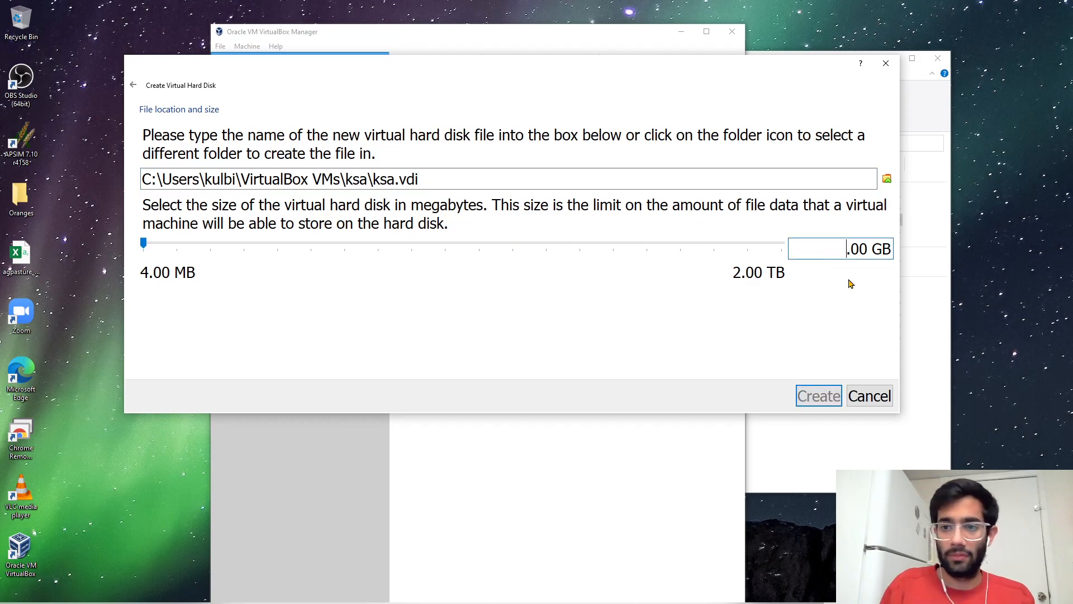
text(25)
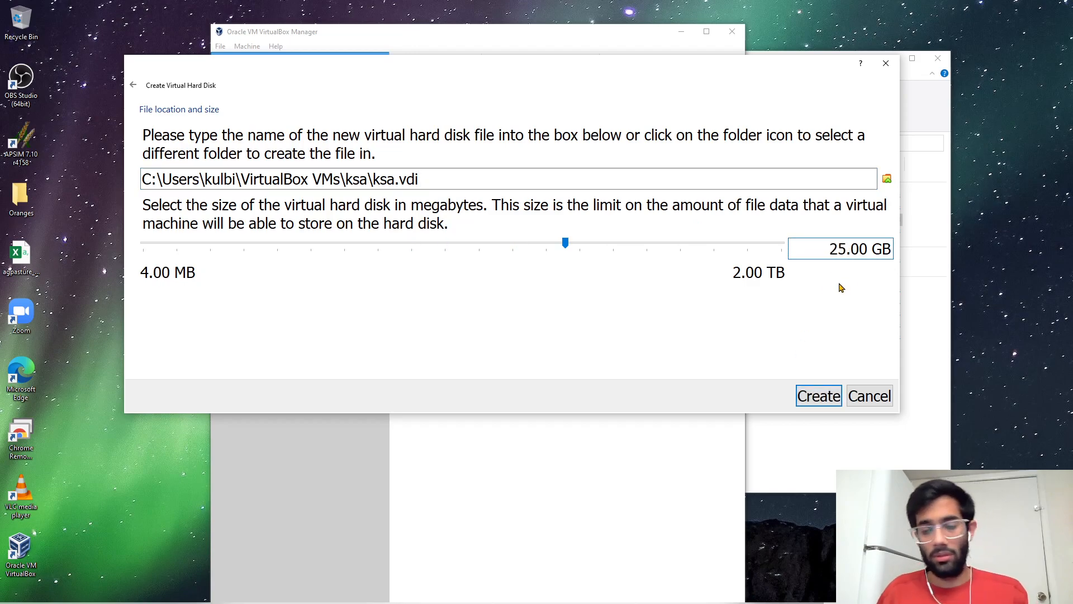
click(820, 395)
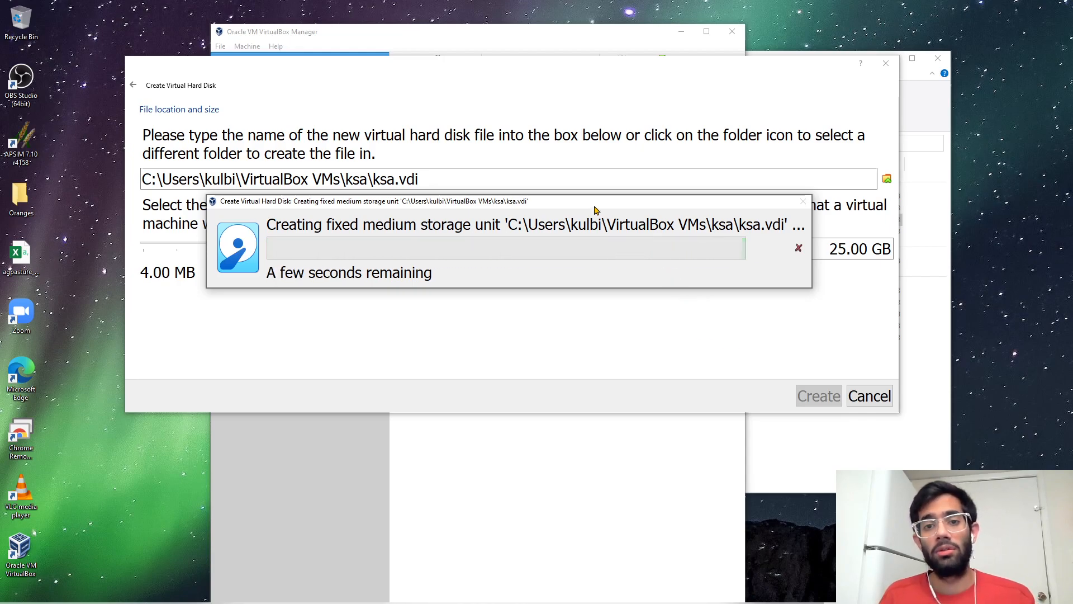
drag(587, 206, 618, 165)
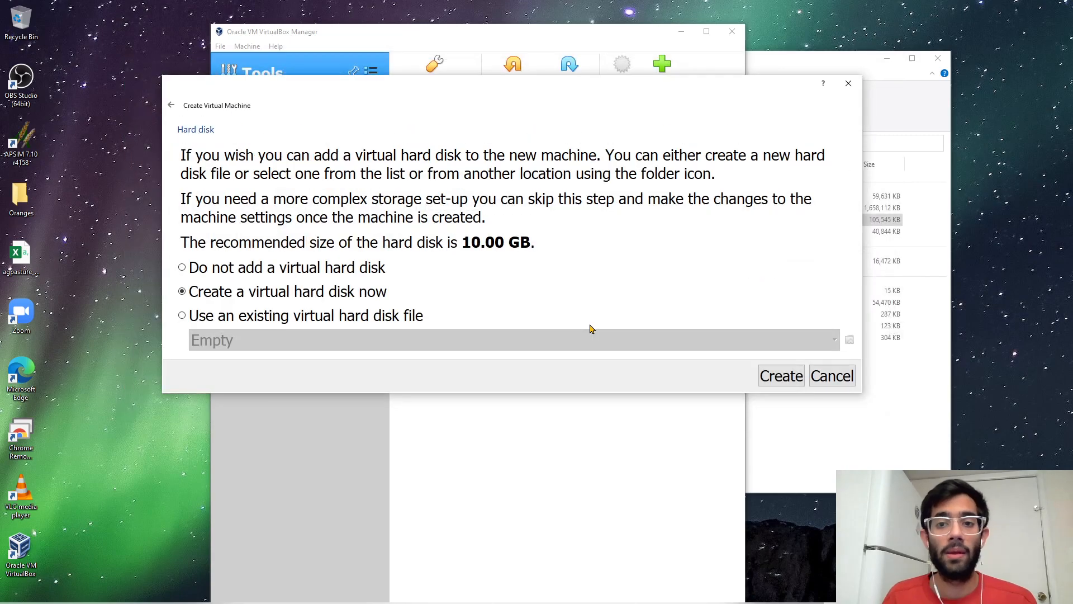
- Enlarge the VirtualBox Manager window and open the settings of the ksa virtual machine
drag(533, 35, 523, 13)
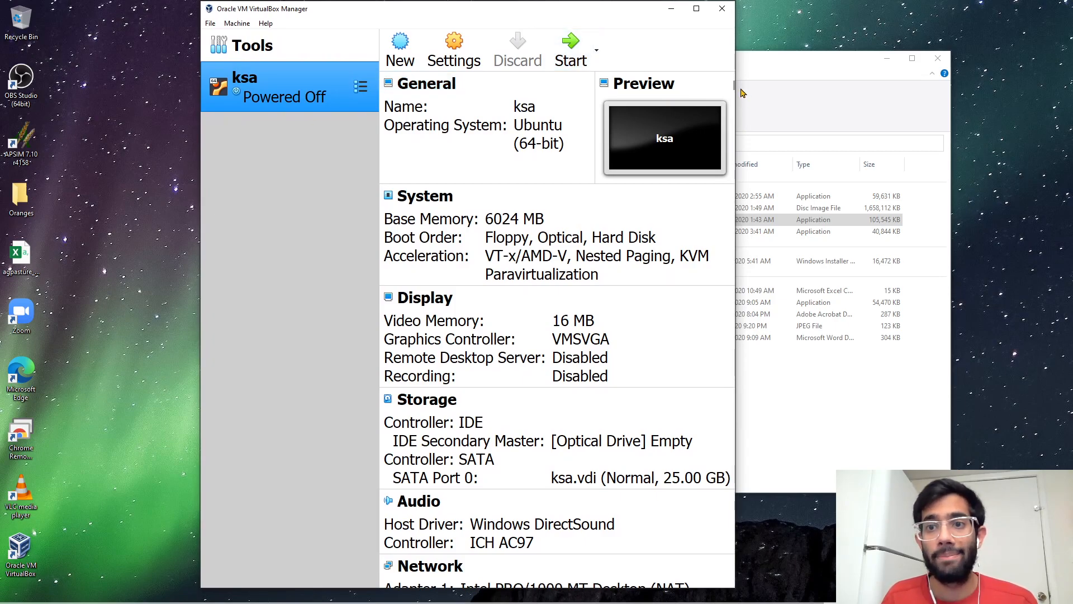
drag(743, 93, 937, 90)
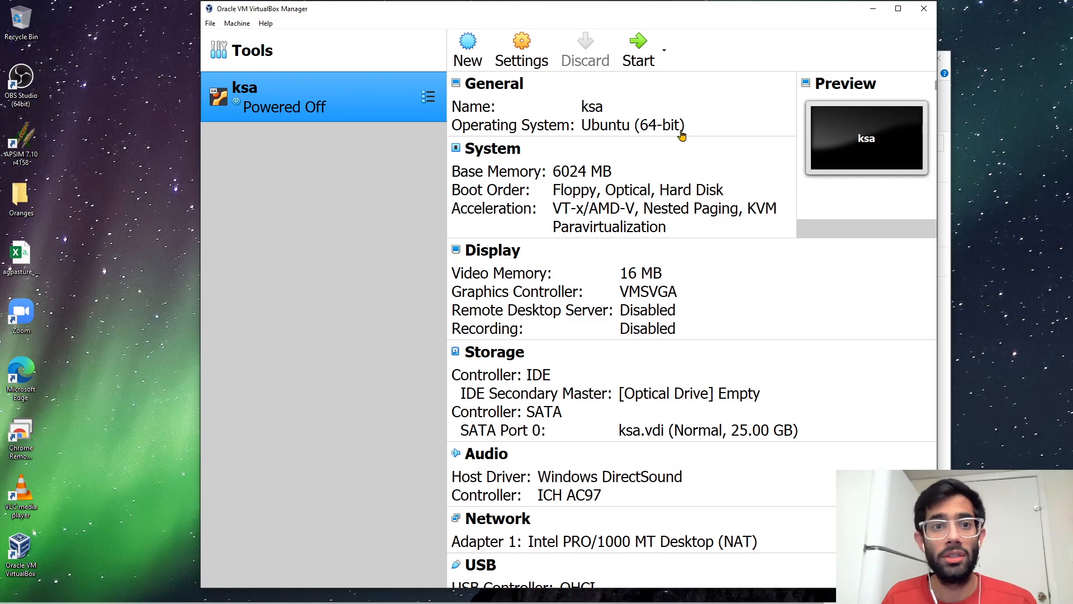
click(517, 61)
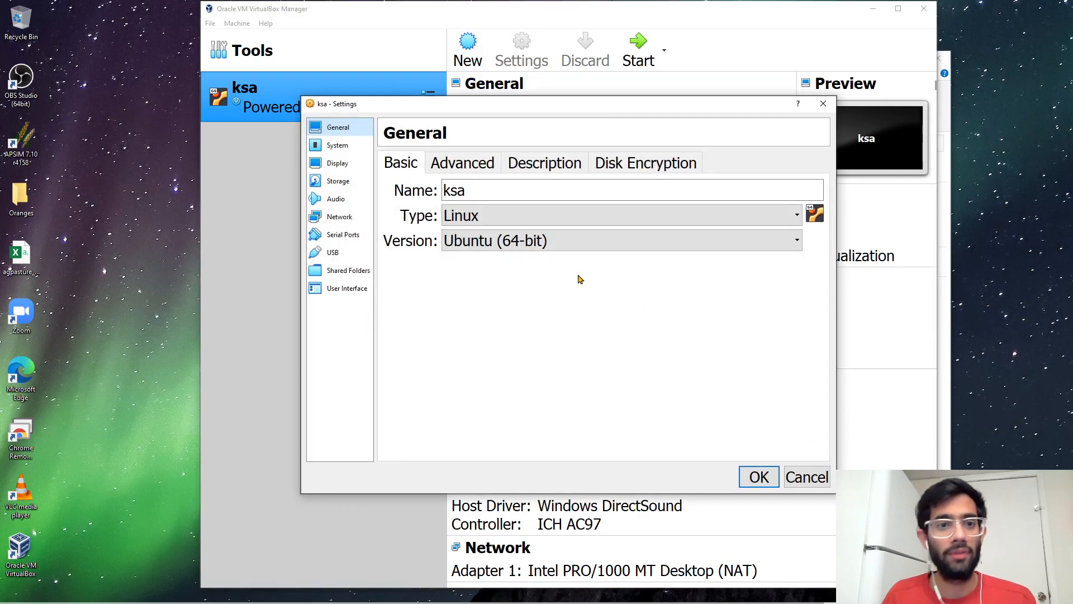
- Attach ubuntu-16.04.7-desktop-amd64.iso from Downloads to the empty IDE optical drive in the ksa storage settings and save the settings
click(333, 184)
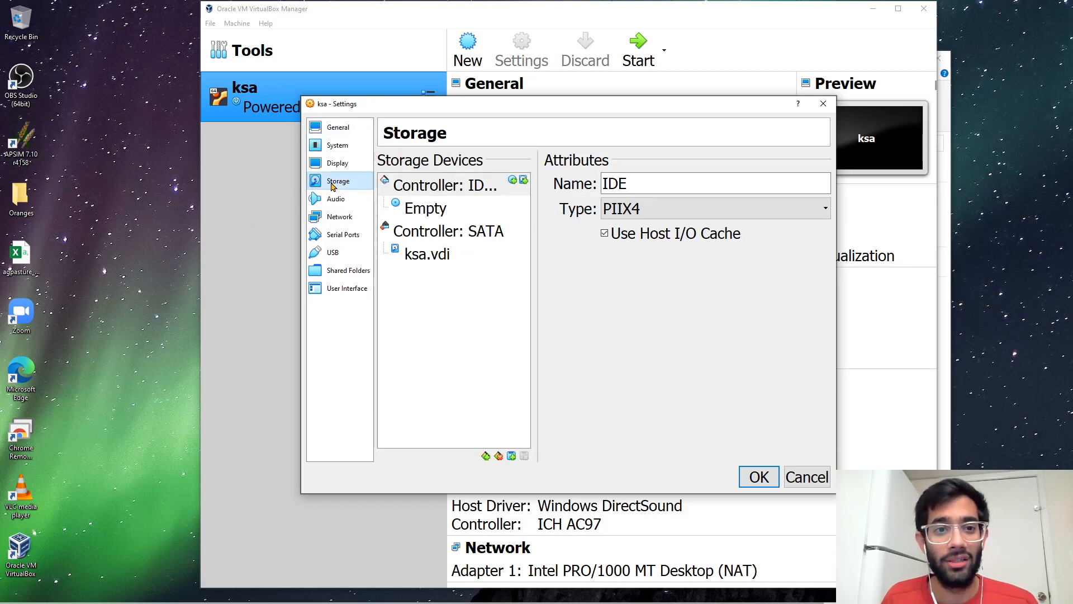
click(481, 212)
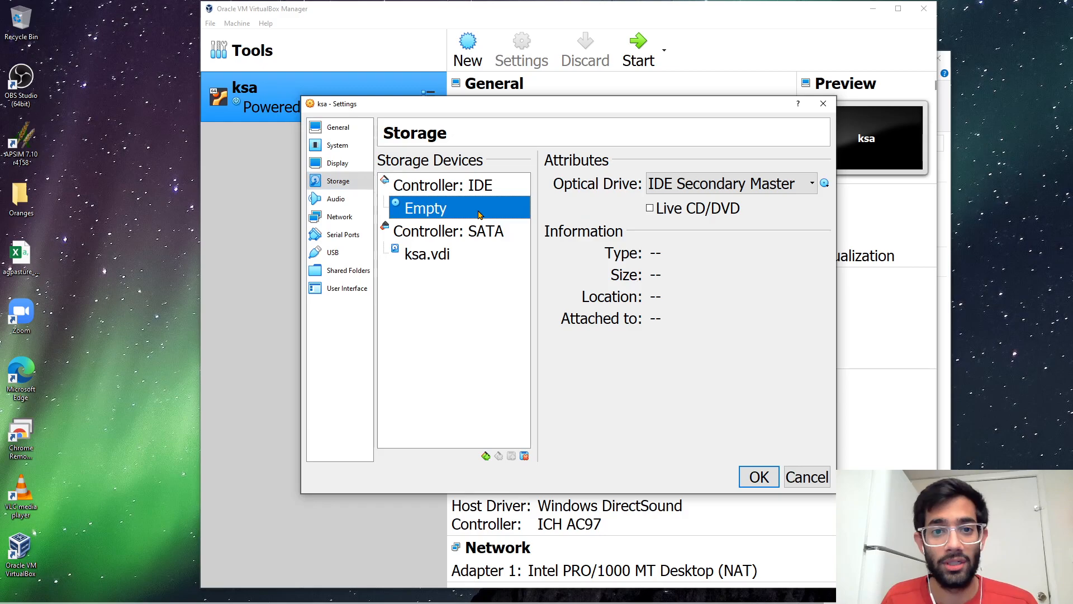
click(825, 183)
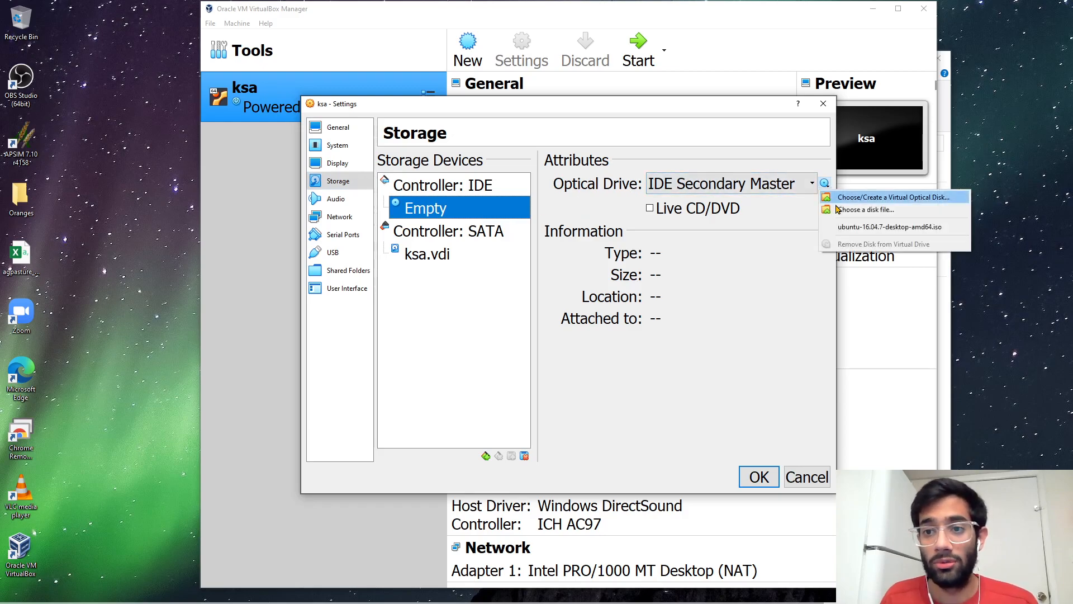
click(866, 199)
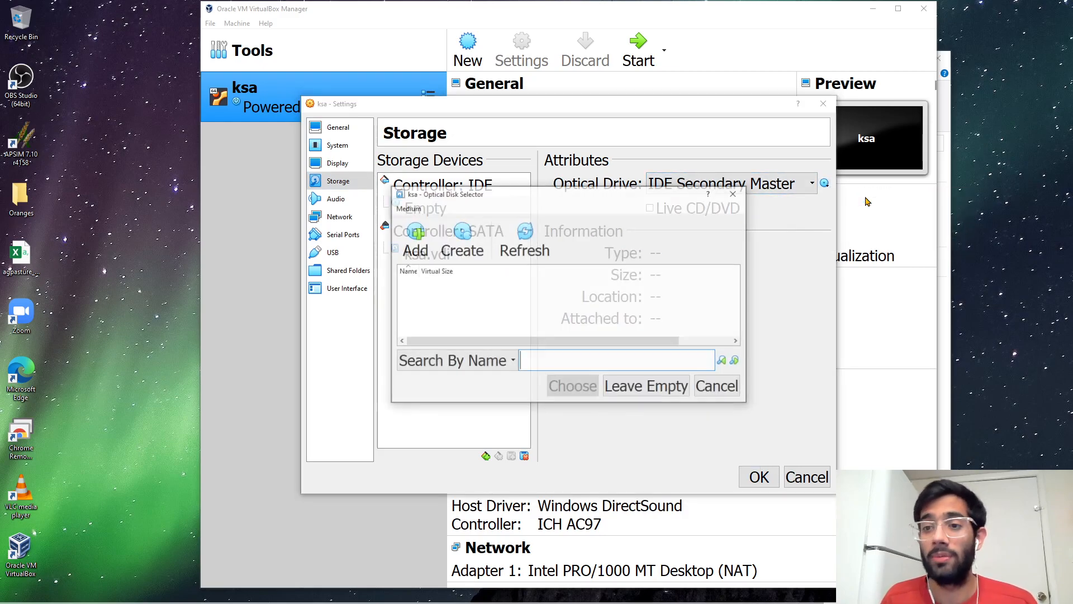
click(414, 238)
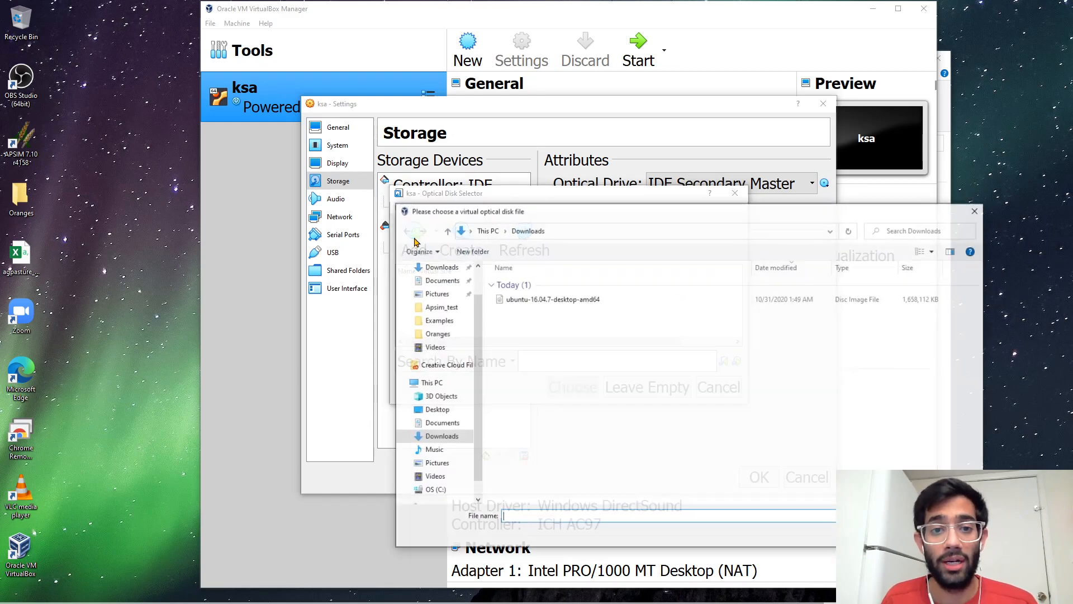
drag(557, 213, 528, 180)
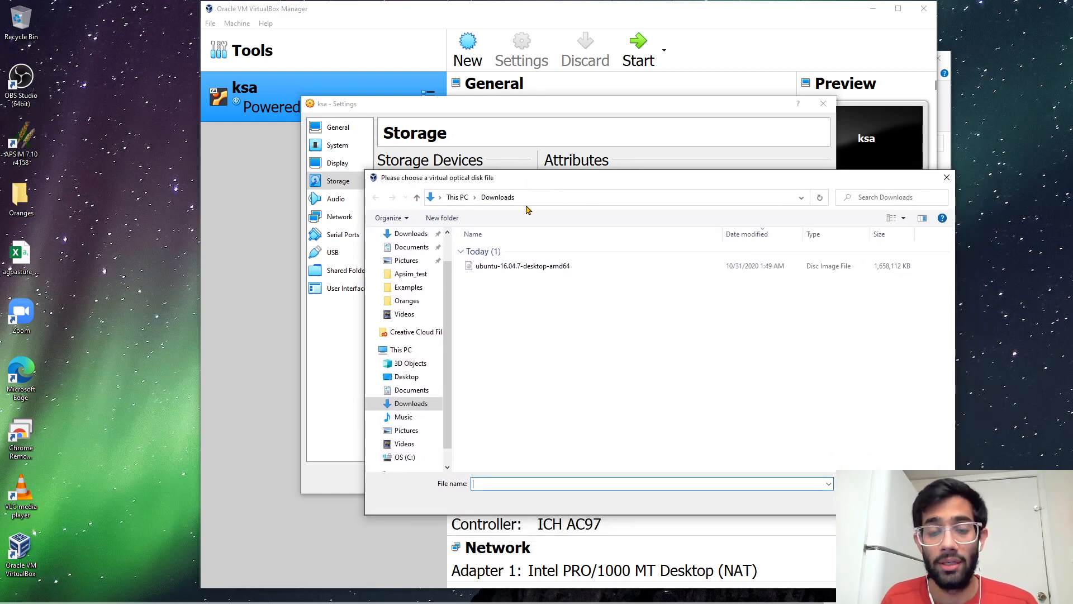
double_click(529, 268)
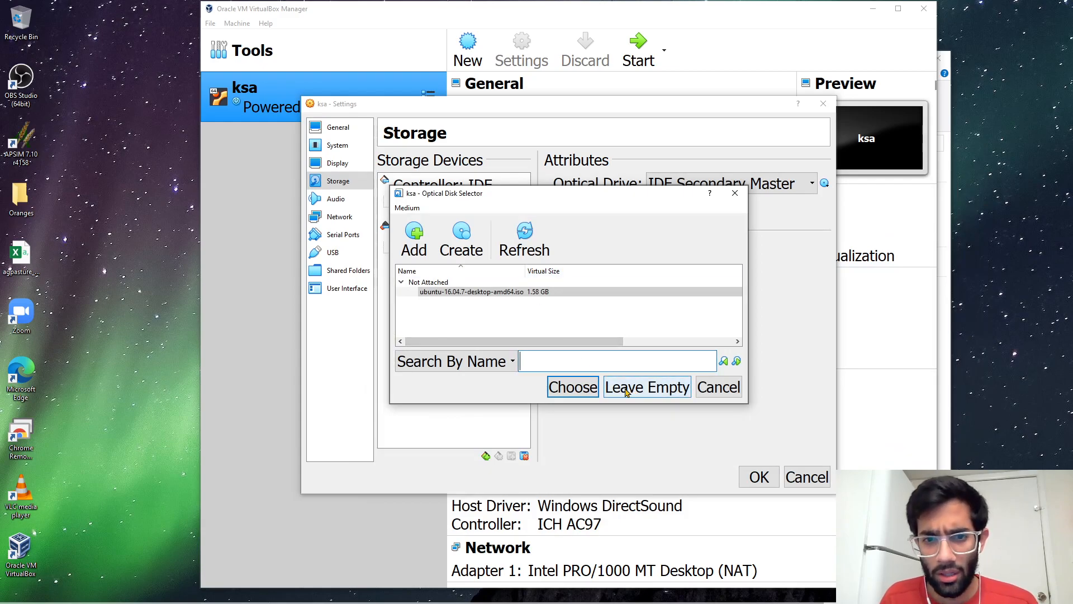
click(514, 293)
click(565, 389)
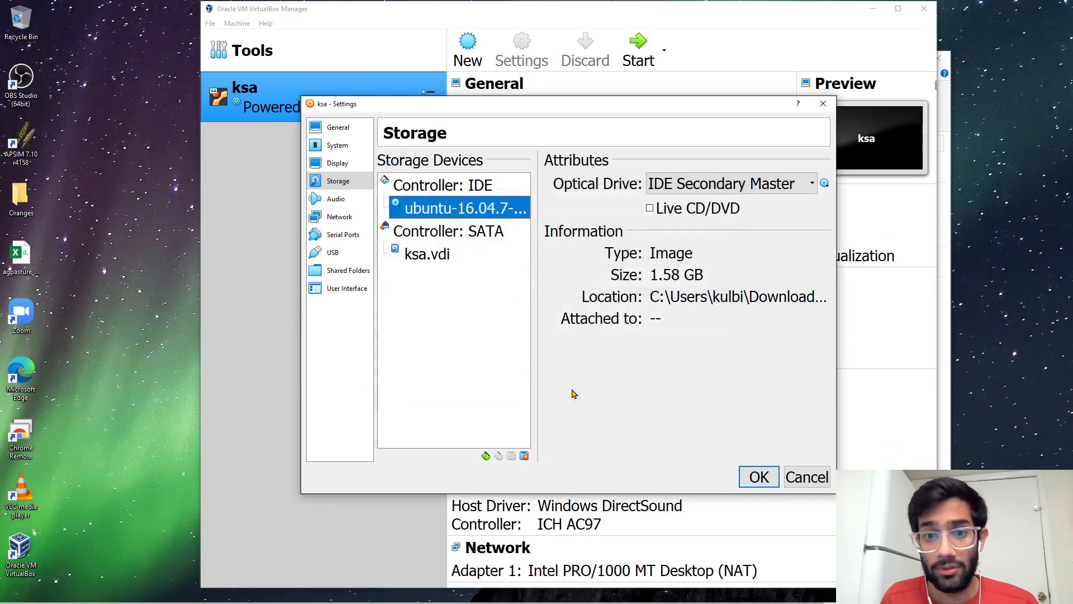
click(766, 477)
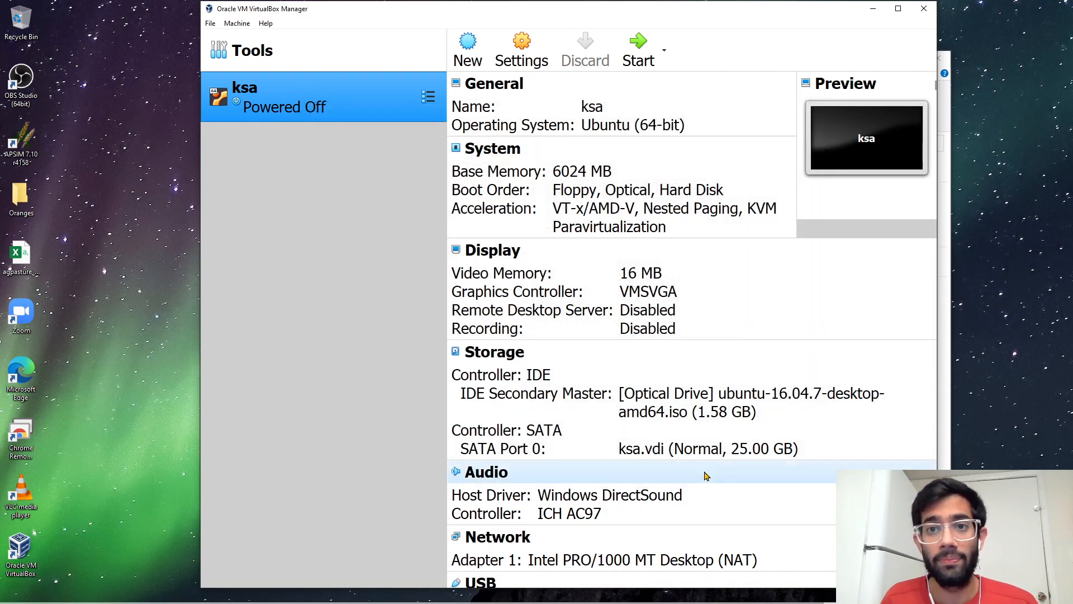
- Review the ksa machine's details, start the virtual machine, and enlarge and reposition its window
scroll(522, 275, down, 5)
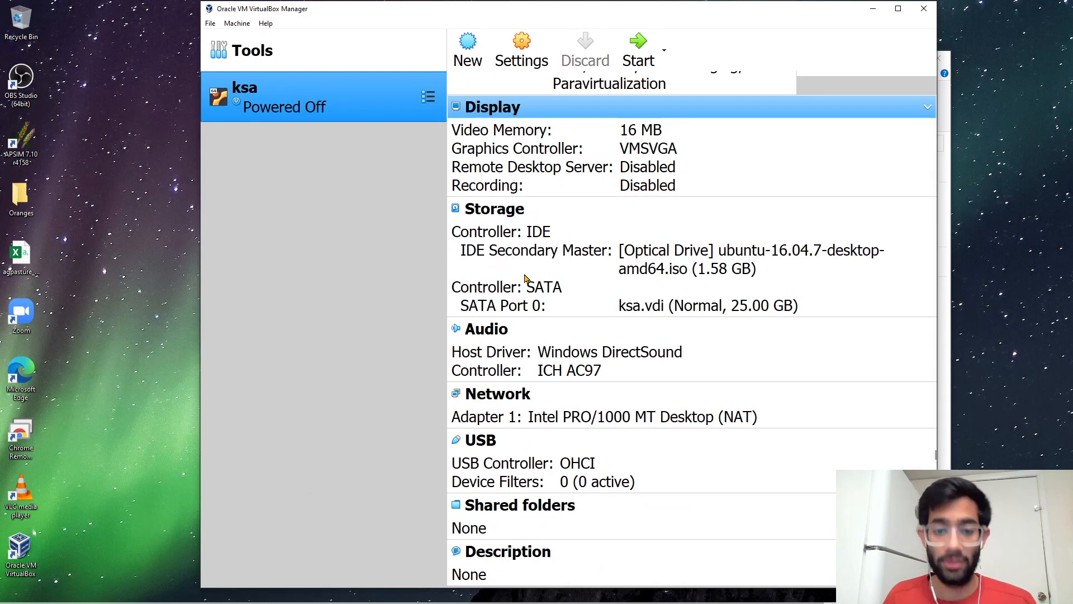
scroll(526, 278, up, 5)
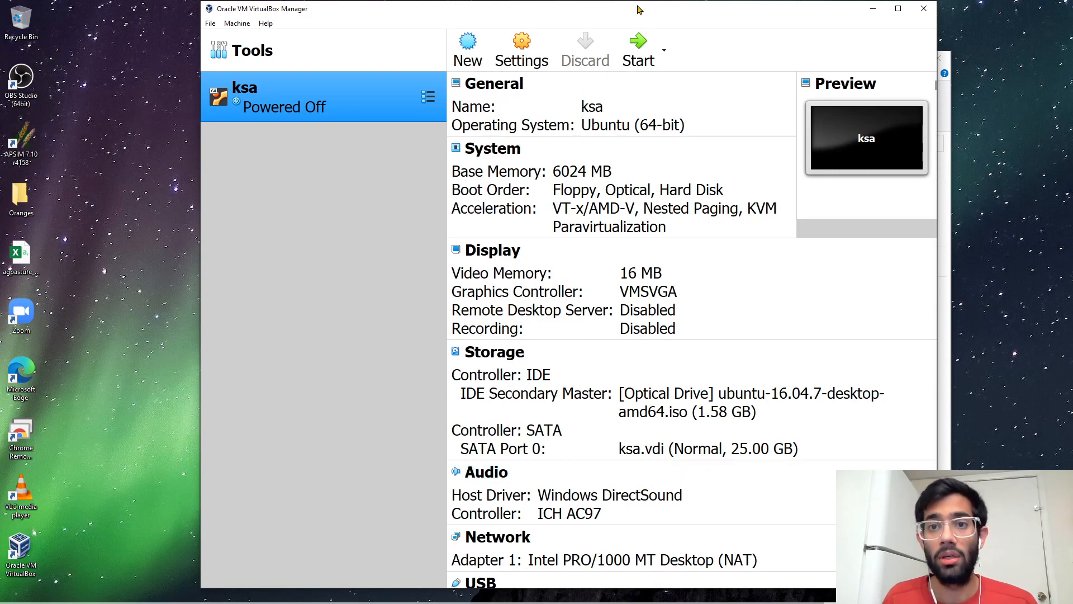
click(643, 50)
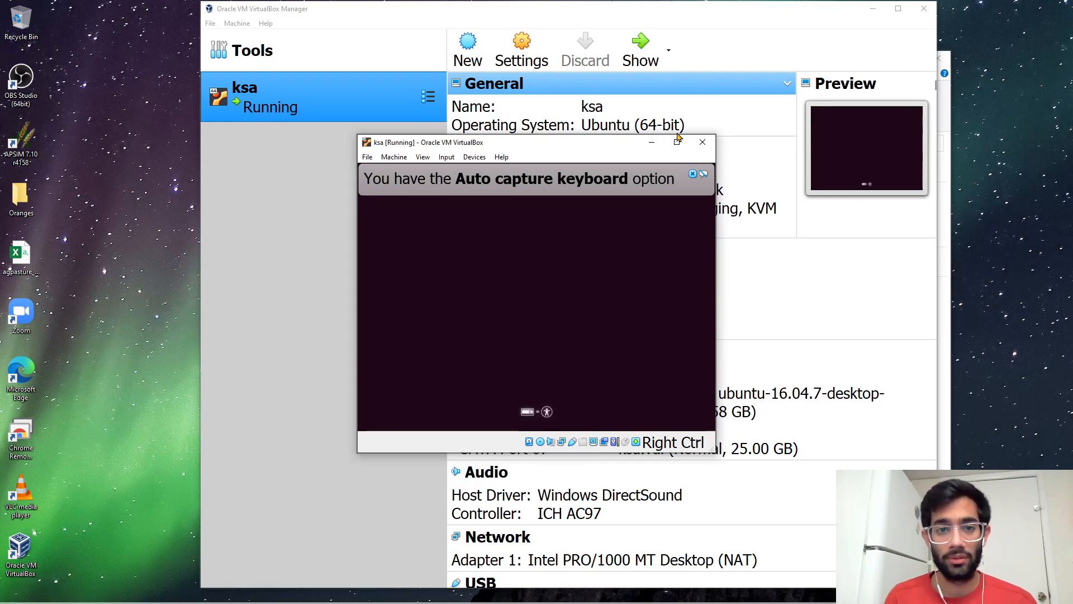
drag(359, 136, 244, 60)
drag(352, 69, 480, 108)
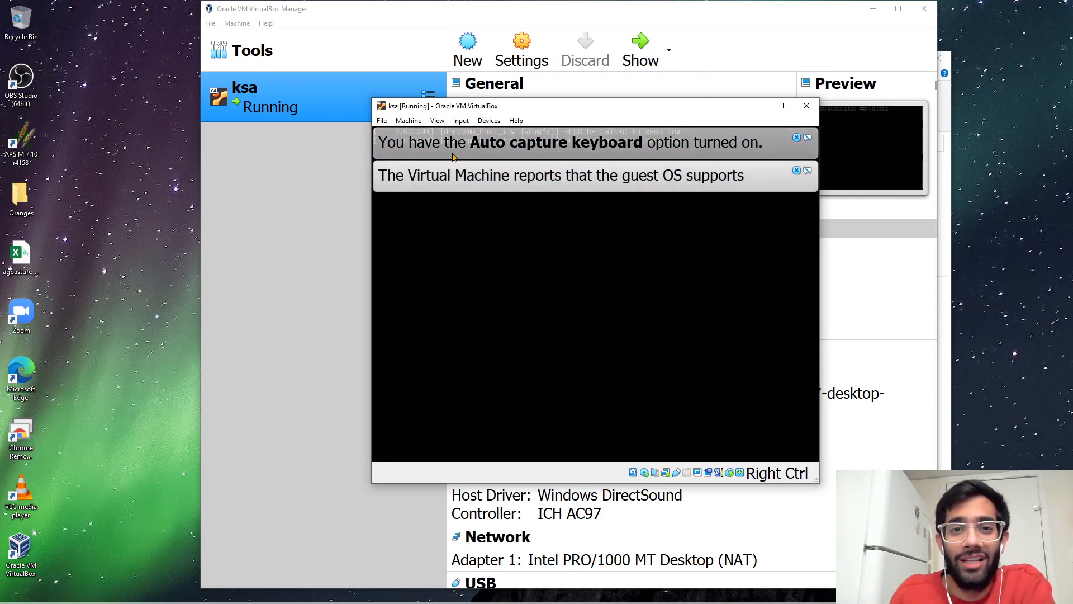
- Dismiss the keyboard capture and guest OS notification messages in the running machine's window and move the window higher
click(489, 121)
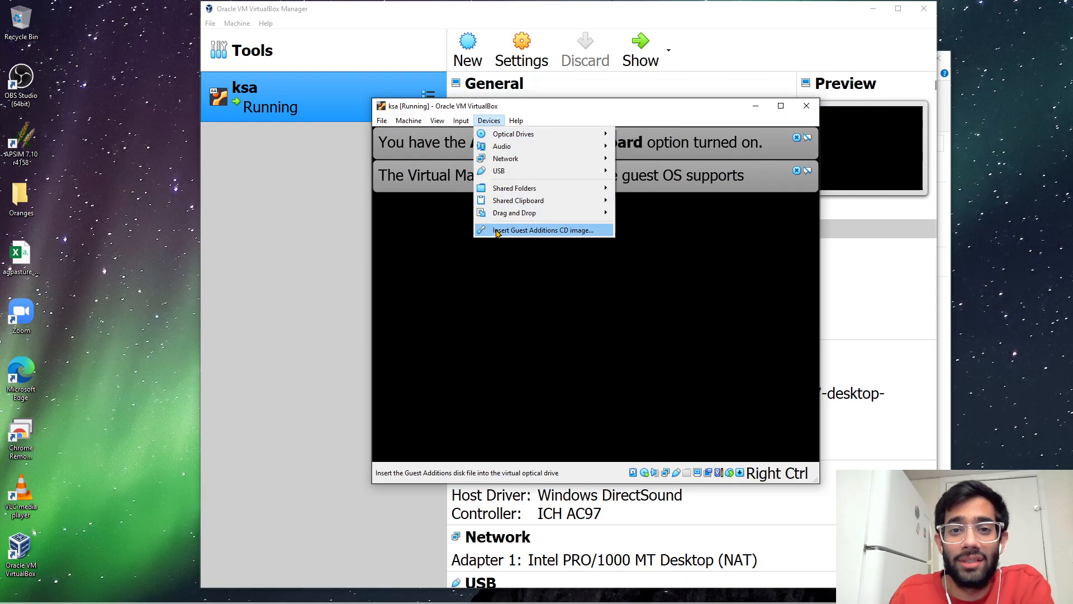
click(642, 354)
click(797, 171)
click(797, 137)
drag(544, 100, 499, 69)
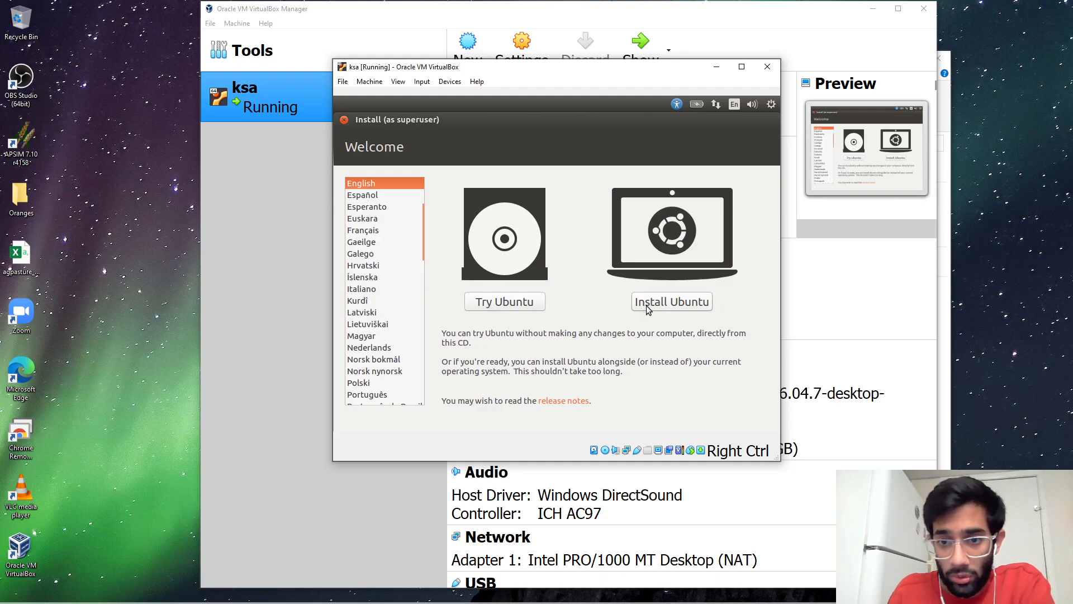
- Start the Ubuntu installation in English with updates downloaded while installing, and continue to the installation type
click(649, 304)
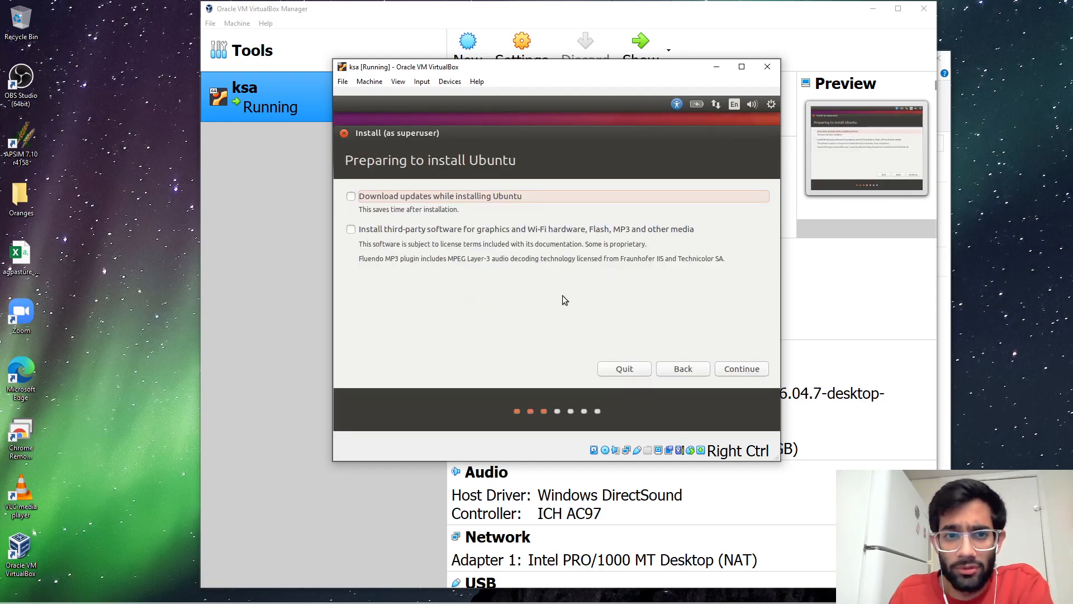
click(415, 202)
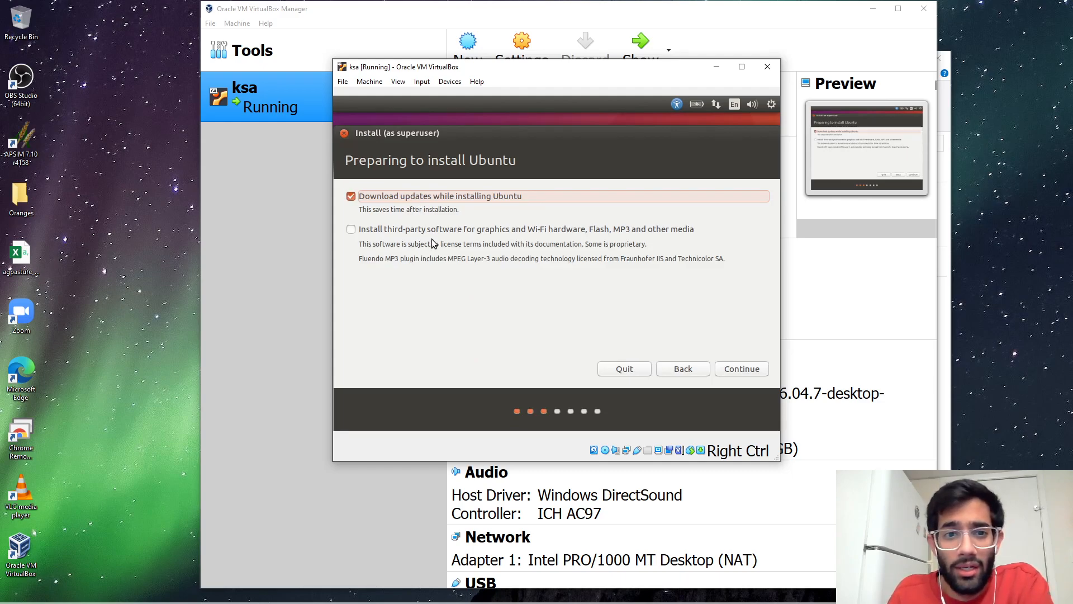
click(744, 368)
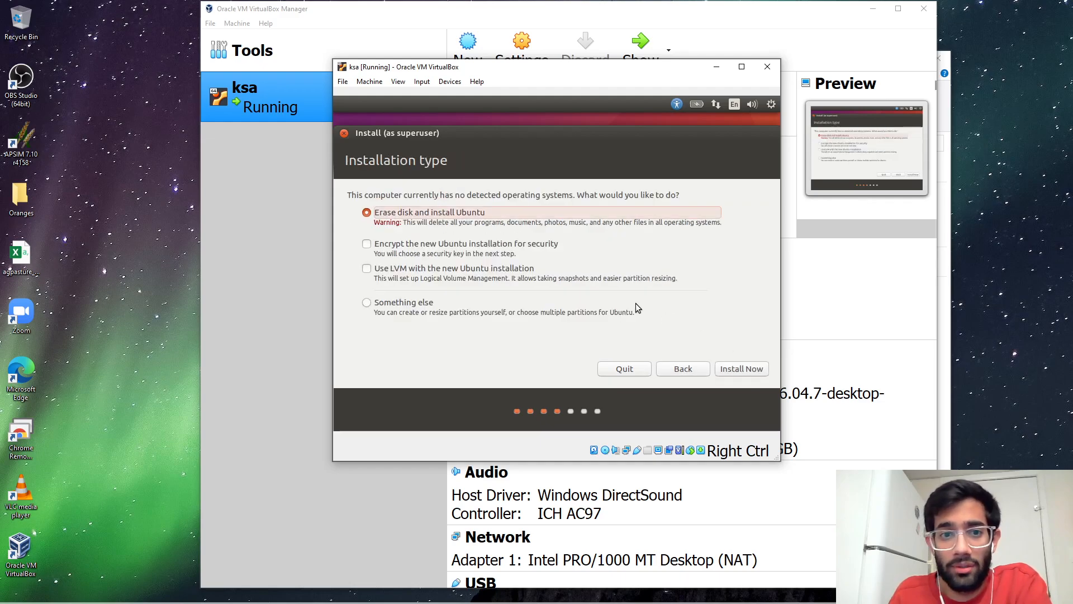
- Choose the "Something else" installation type and create a new empty partition table on /dev/sda
click(406, 306)
click(740, 368)
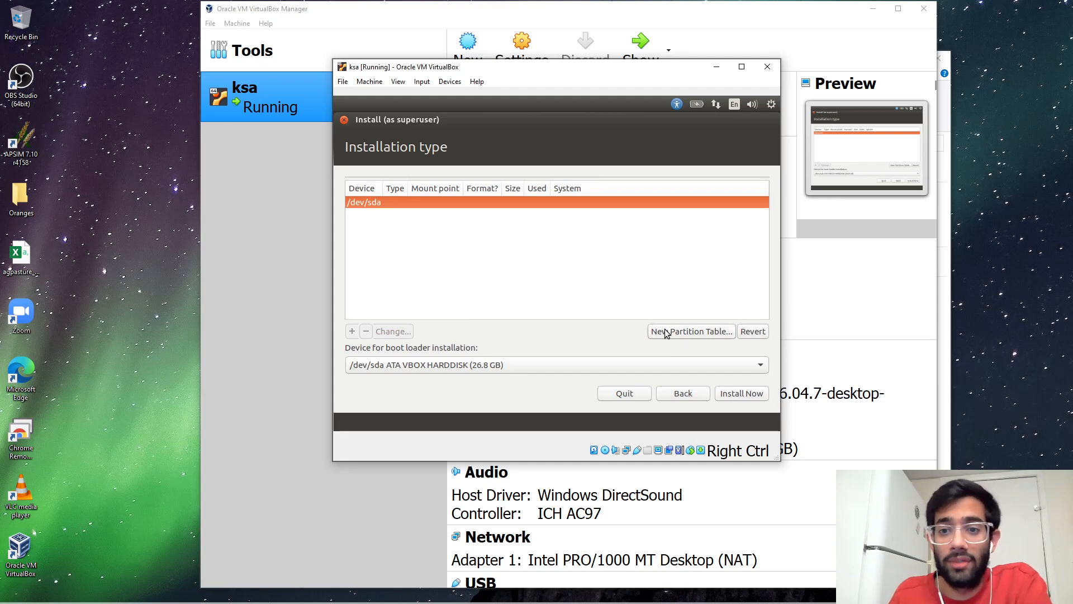
click(666, 332)
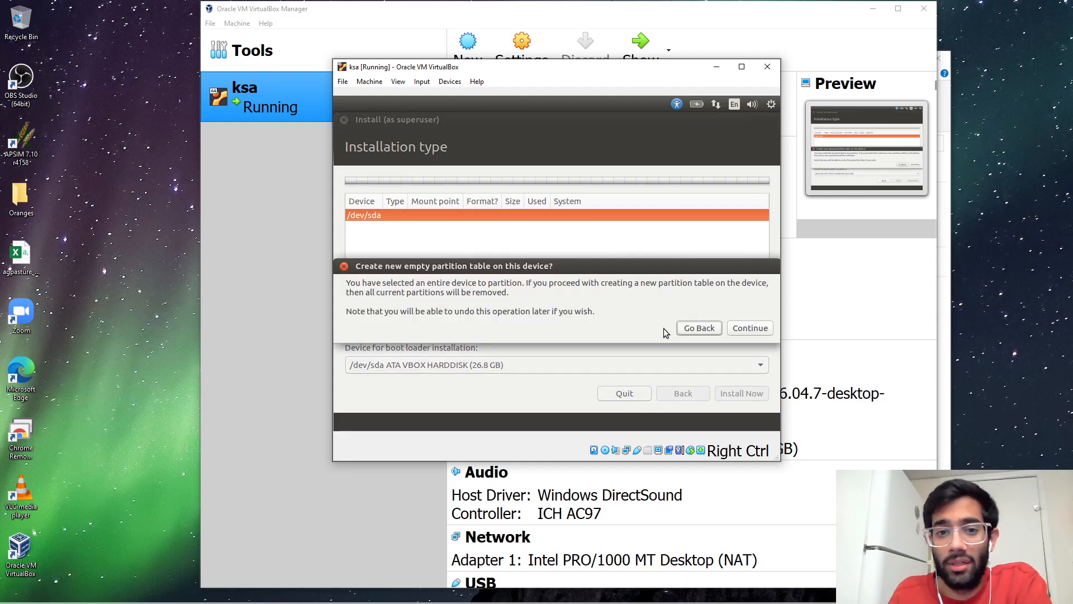
click(750, 329)
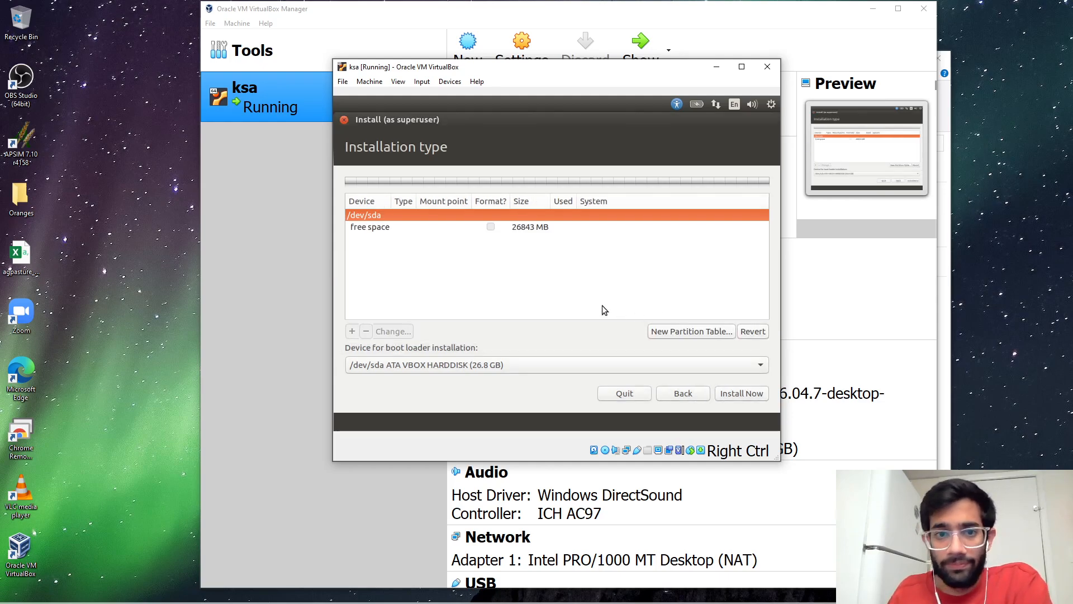
- Create a 2000 MB primary partition at the beginning of the free space, used as swap area
click(389, 230)
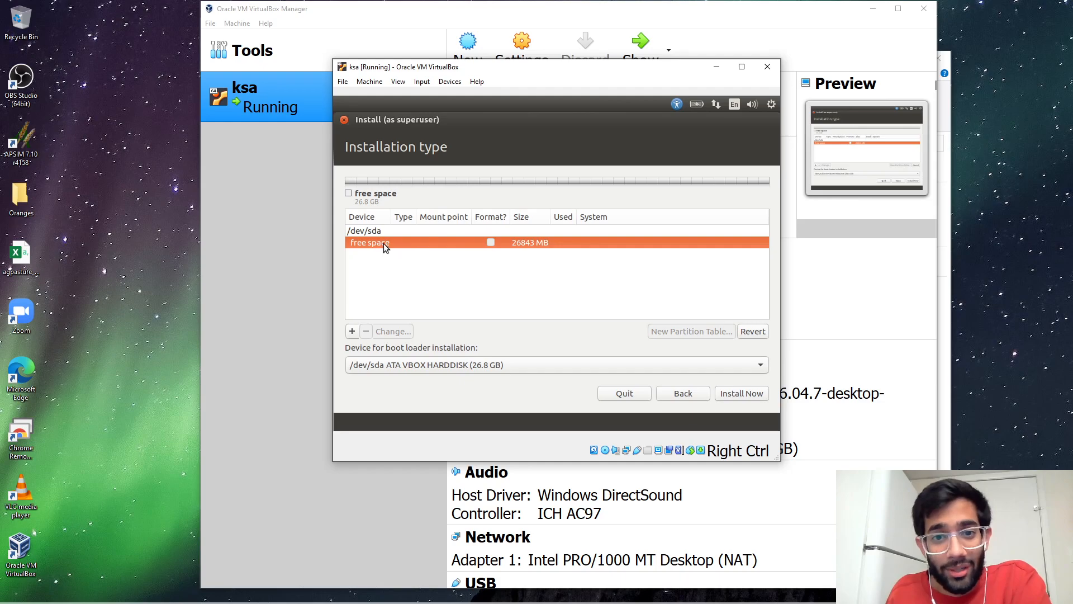
click(352, 331)
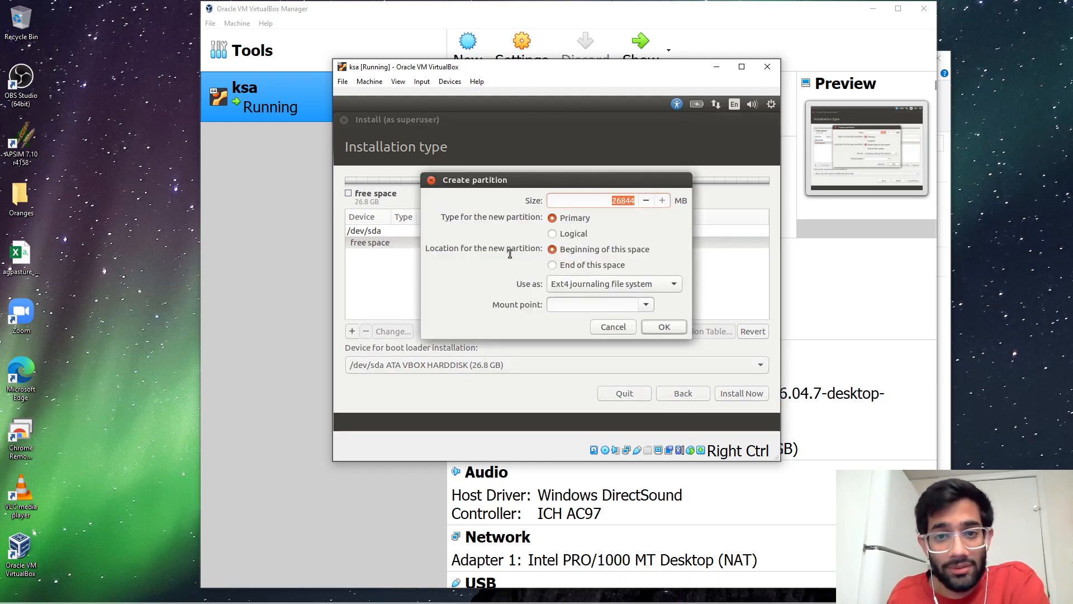
click(627, 203)
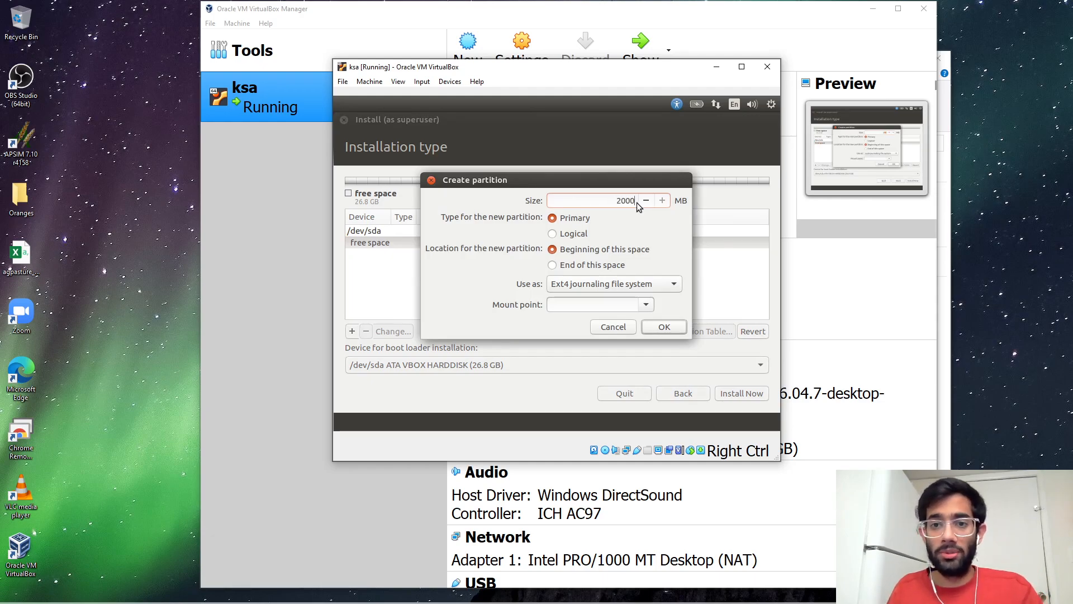
click(583, 286)
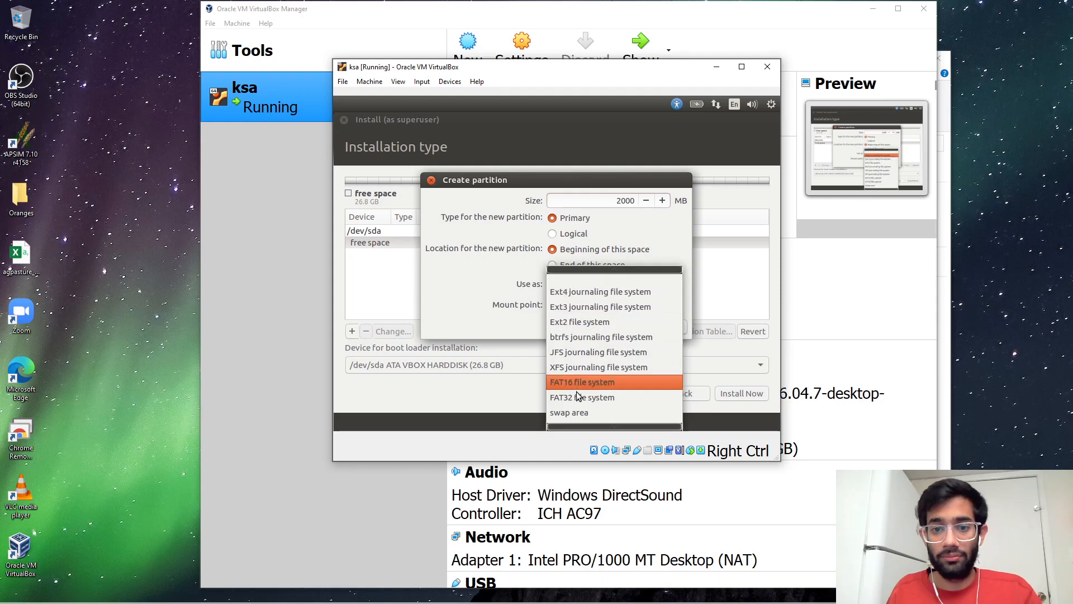
click(582, 413)
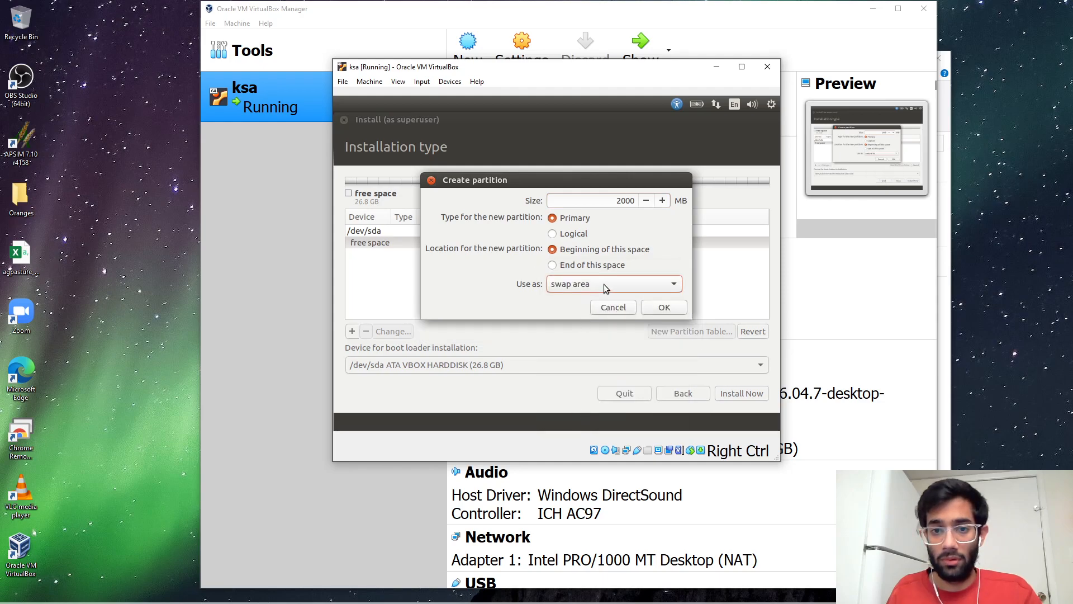
click(662, 308)
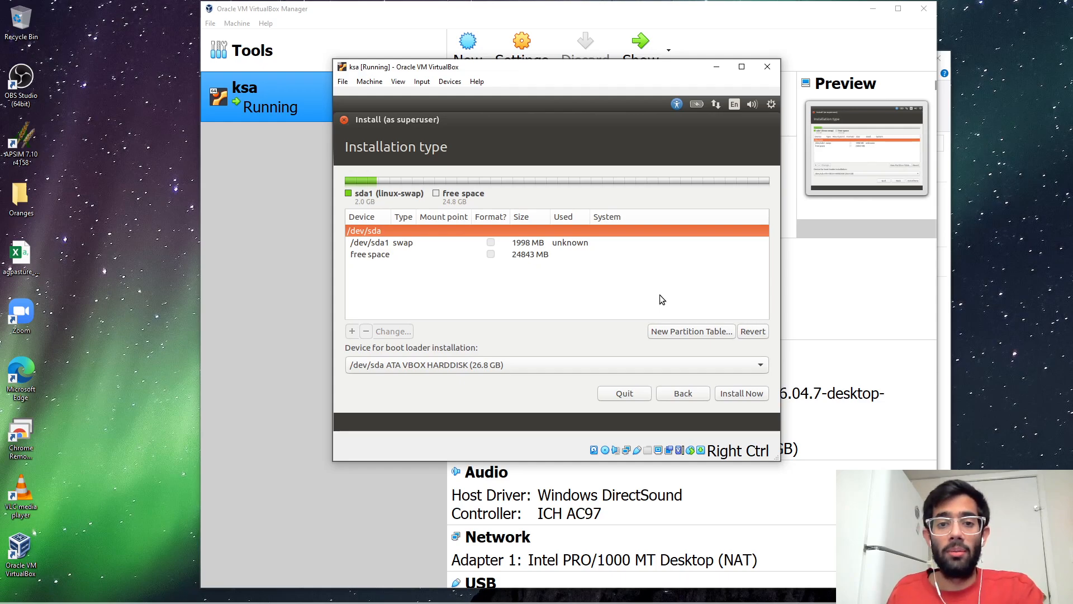
- Create a primary Ext4 journaling partition with mount point / from all the remaining free space, 24844 MB
click(390, 244)
click(388, 255)
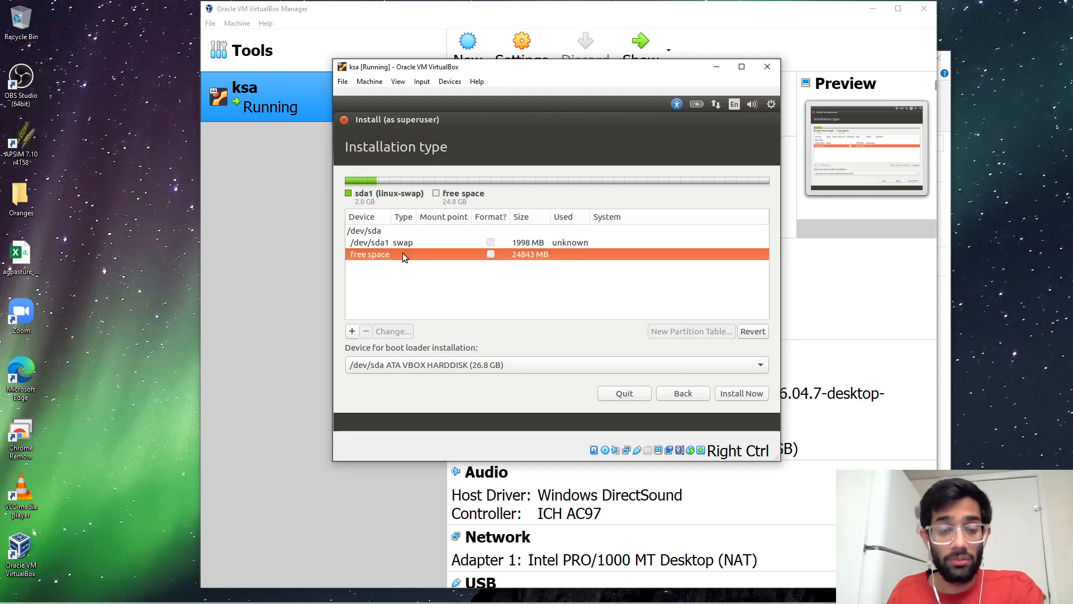
click(352, 331)
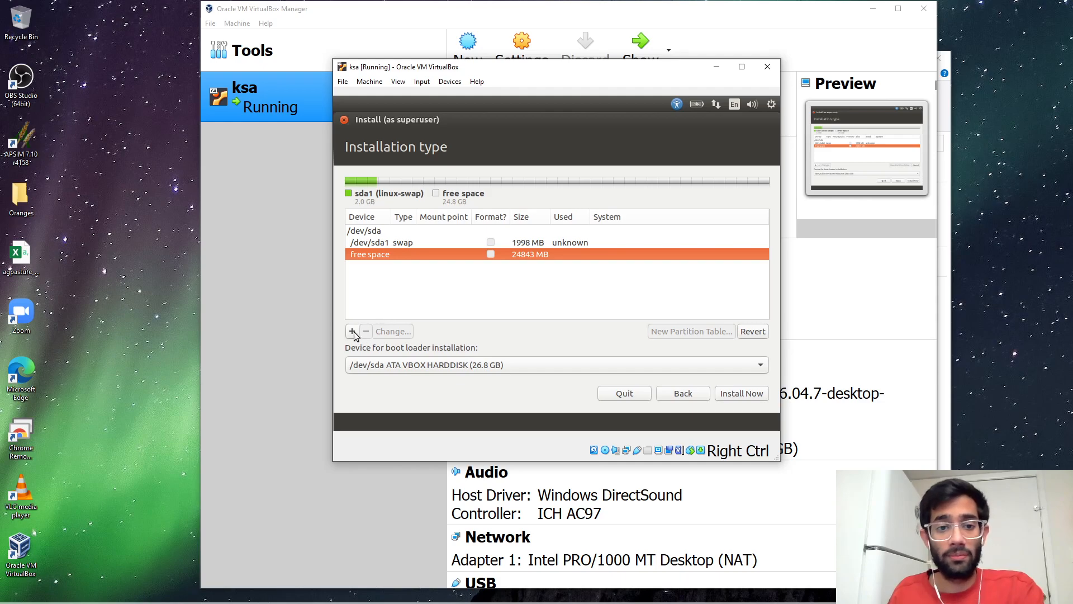
click(574, 218)
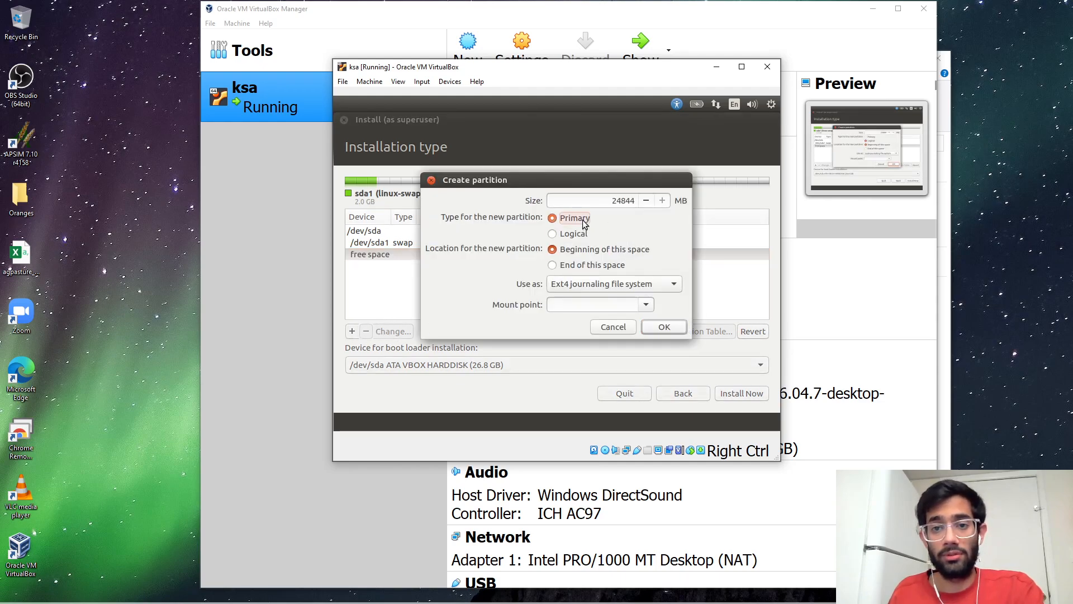
click(595, 285)
click(595, 289)
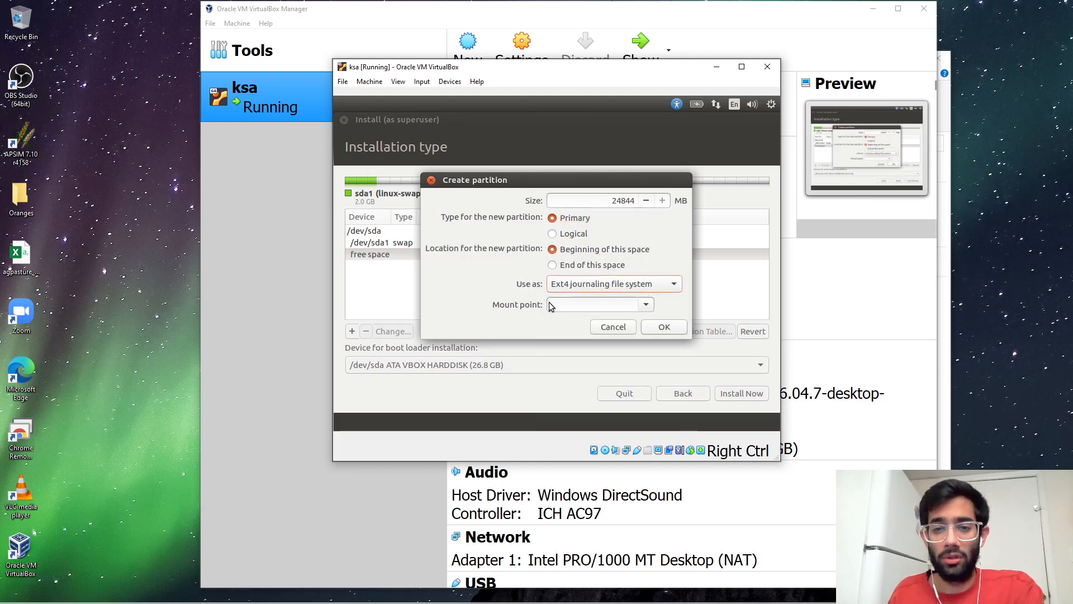
click(643, 305)
click(596, 304)
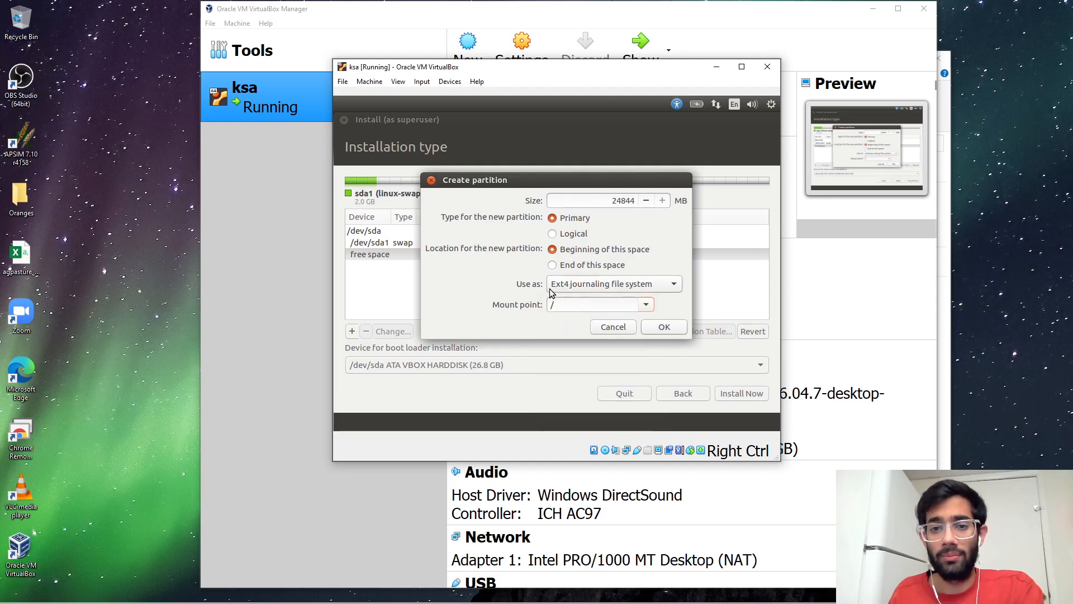
click(652, 327)
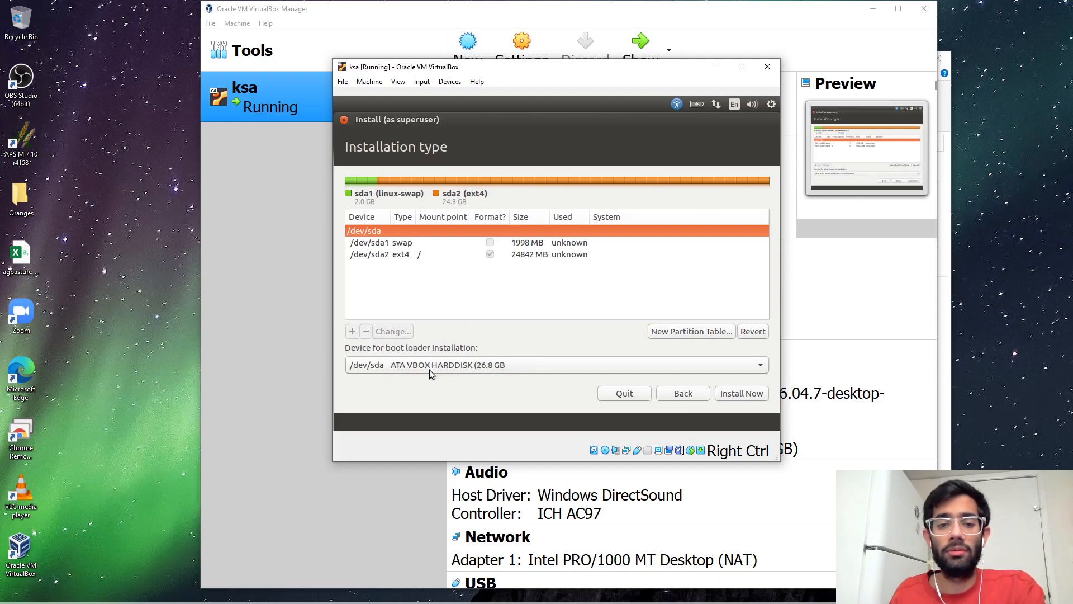
- Select /dev/sda ATA VBOX HARDDISK as the device for boot loader installation
click(454, 364)
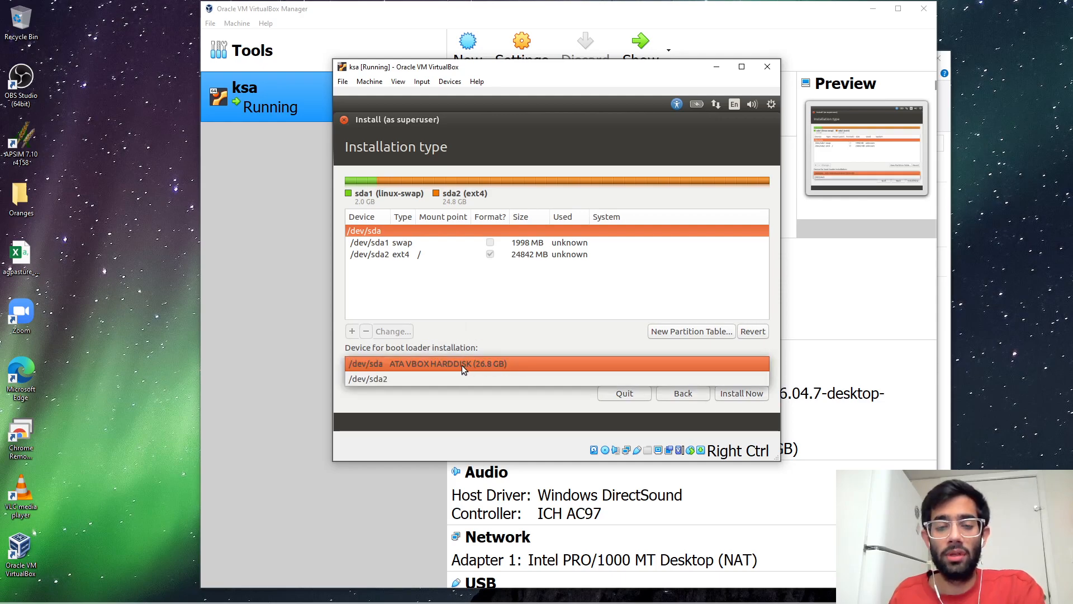
click(462, 366)
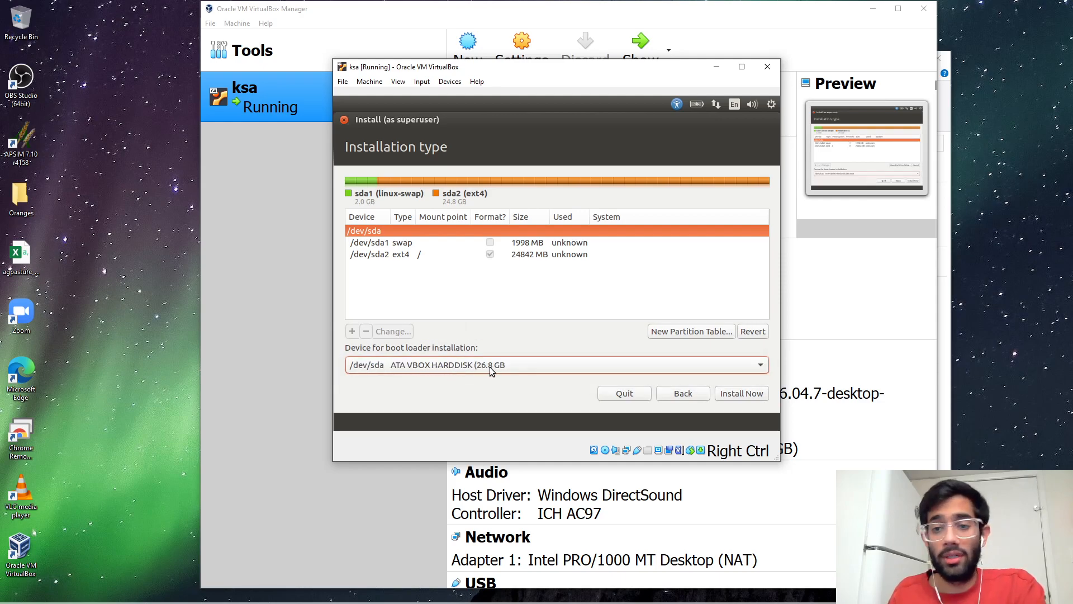
- Start the Ubuntu installation and confirm writing the partition table and formatting changes to the disk
click(746, 395)
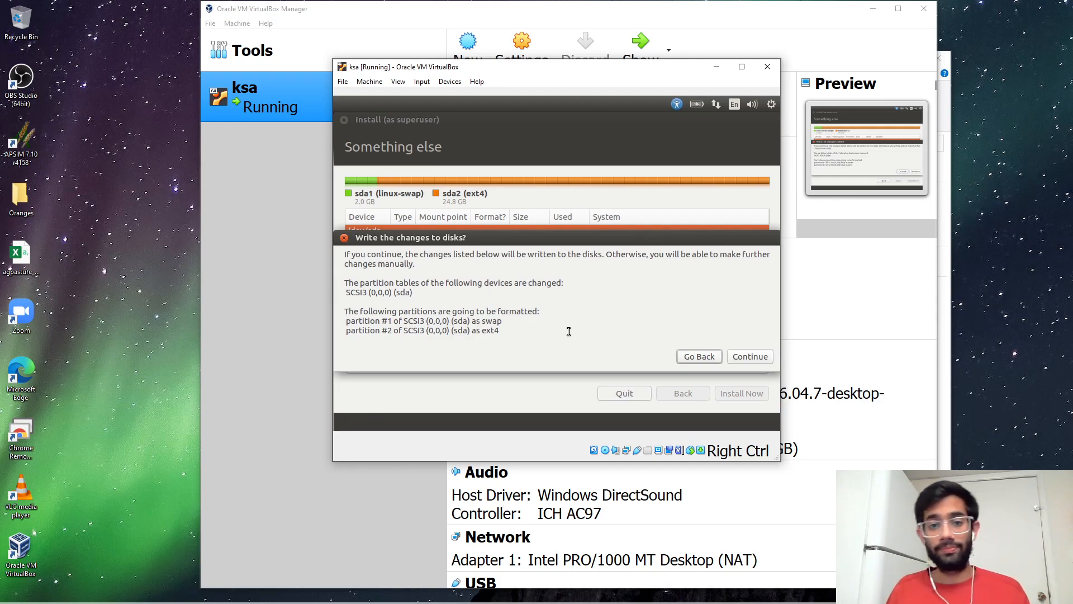
click(749, 357)
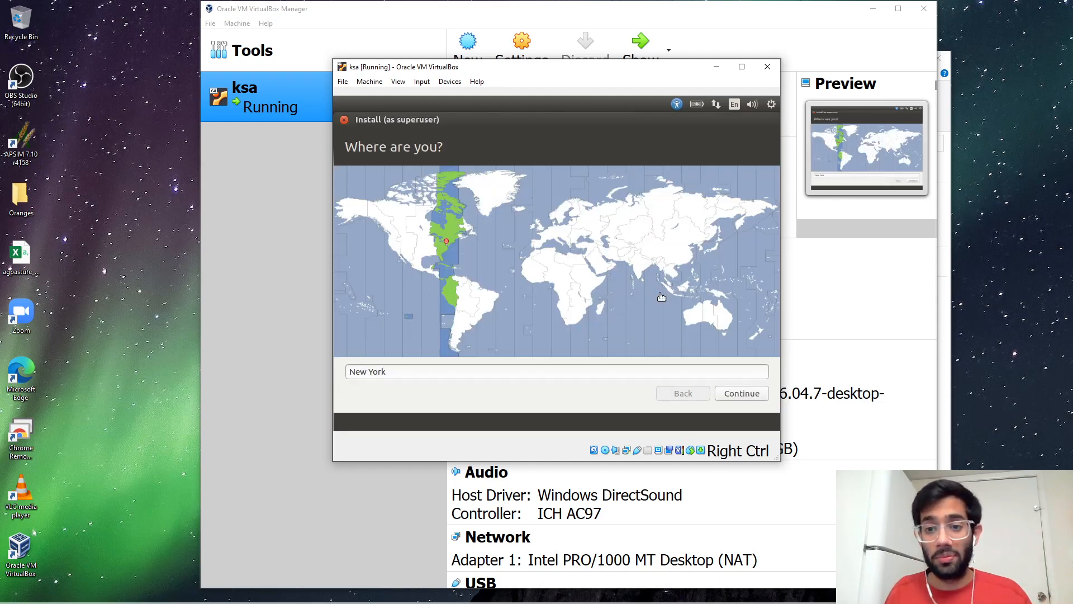
- Accept New York as the location and English (US) as the keyboard layout
click(736, 393)
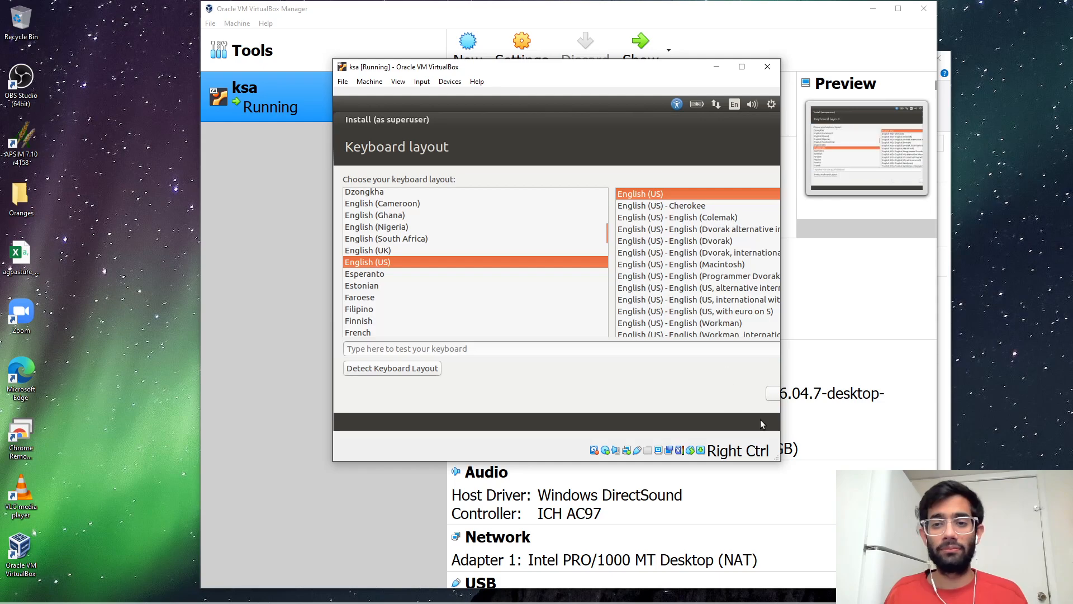
drag(597, 118, 507, 120)
click(755, 395)
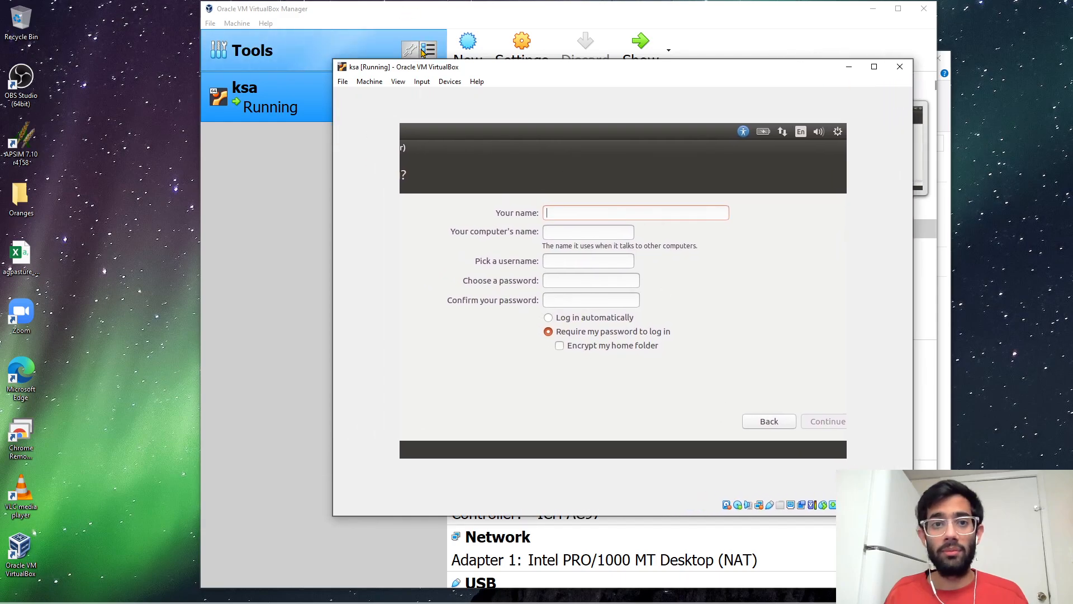
- Enter the user's name for the new account and set the computer's name to xps
drag(422, 67, 364, 43)
text(ks)
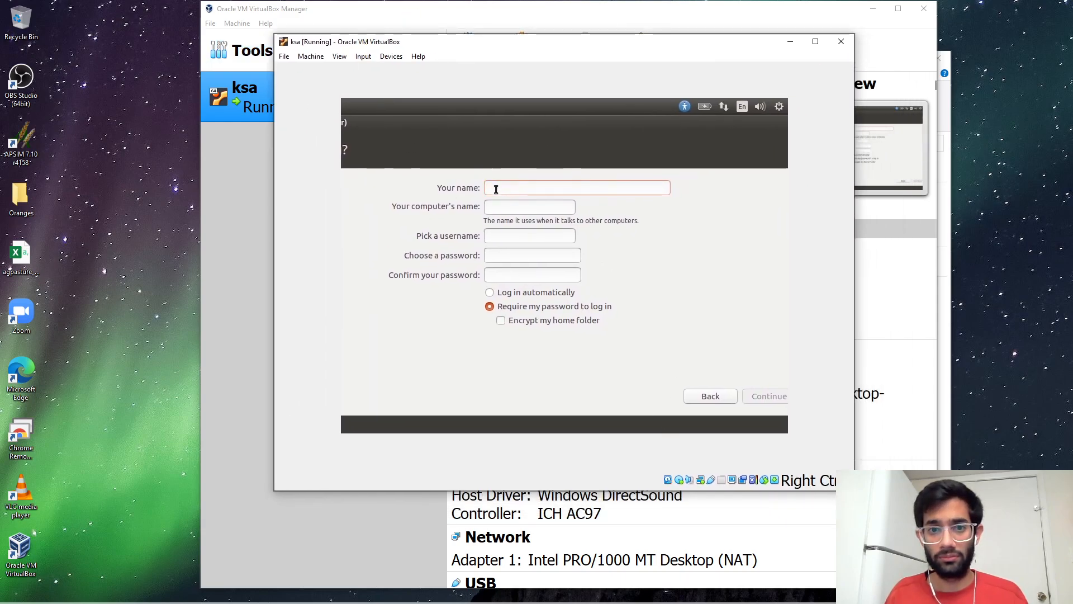
text(a)
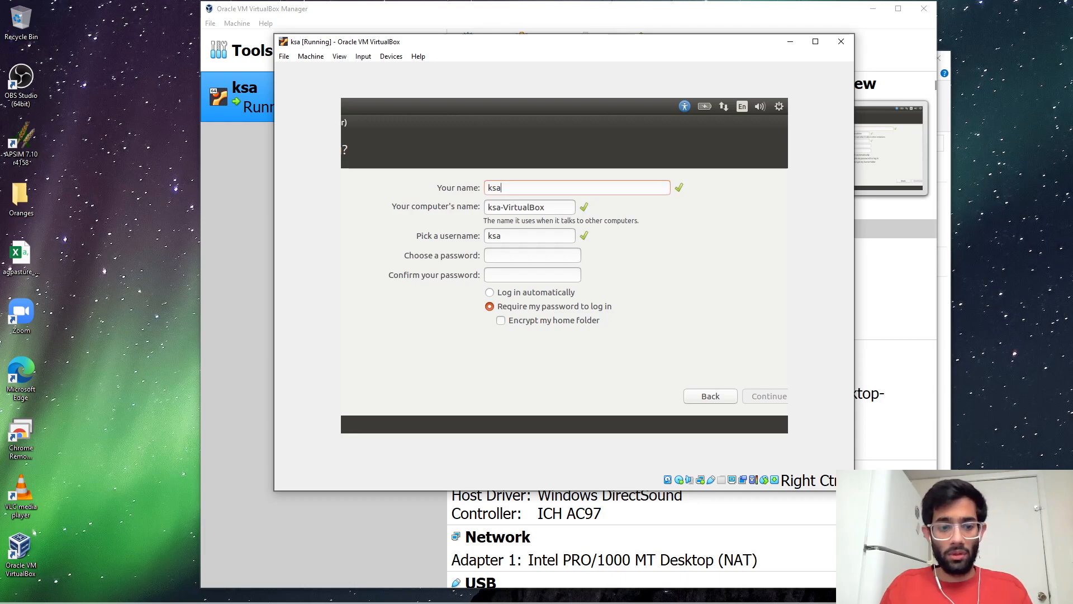
key(Tab)
key(BackSpace)
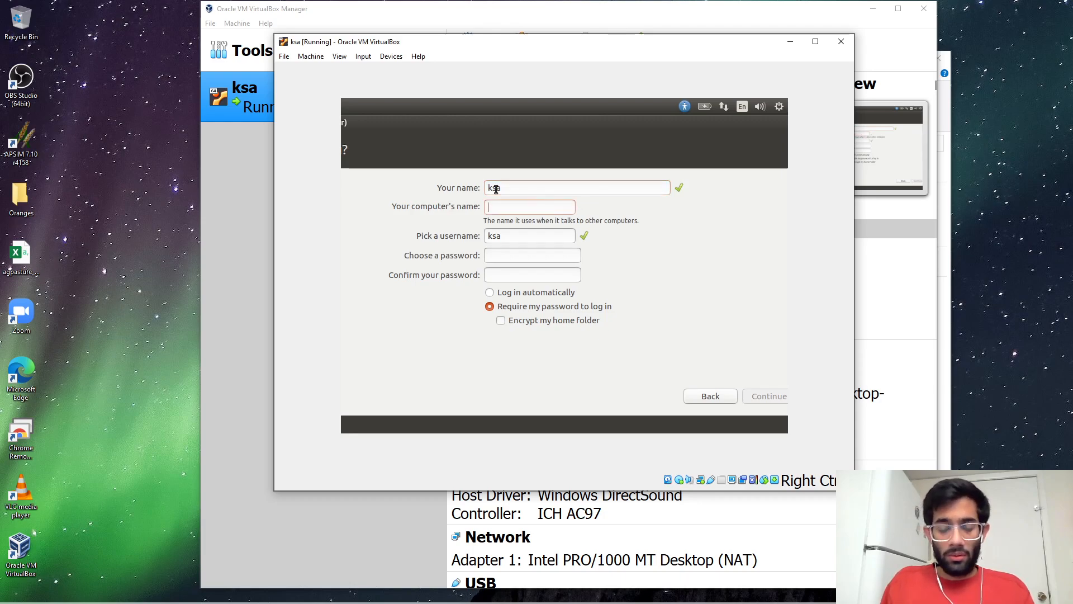
text(xps)
- Enter and confirm the account password, keep the password required at login, and continue the installation
key(Tab)
text(●●●●)
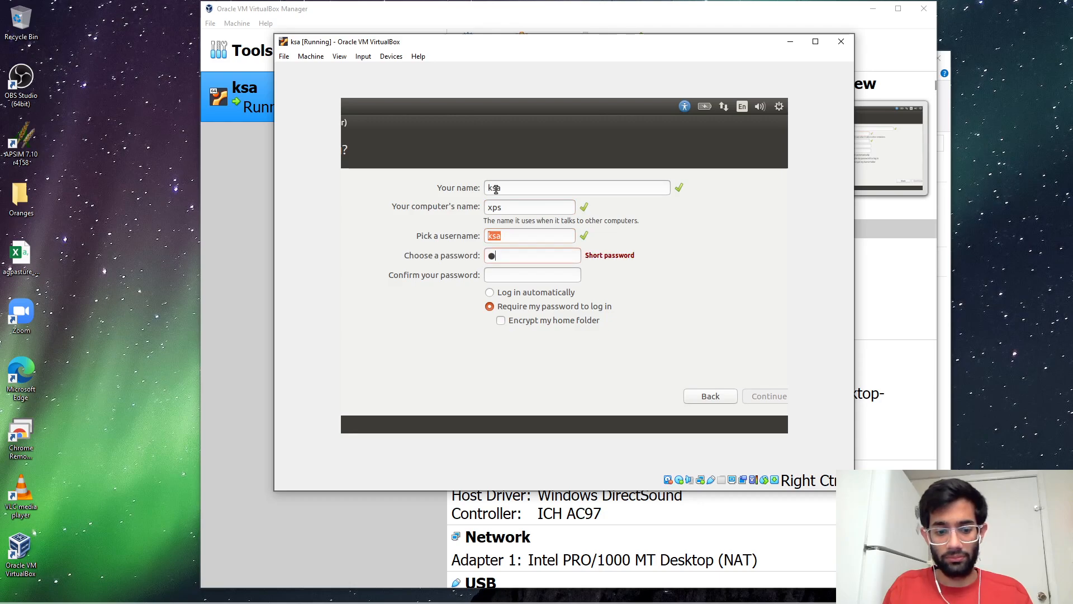
text(●●●●)
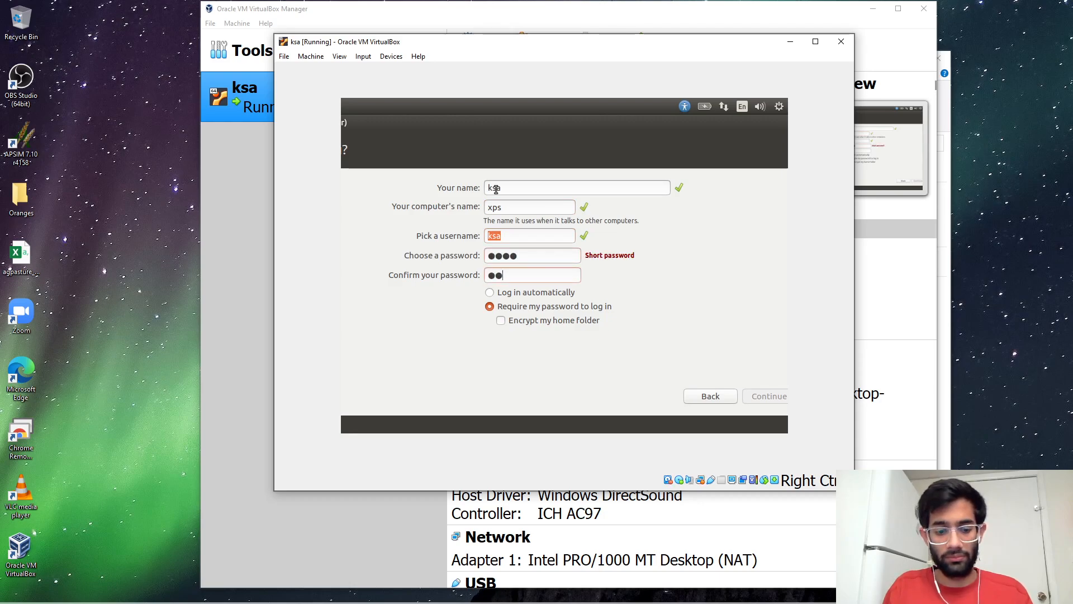
click(766, 397)
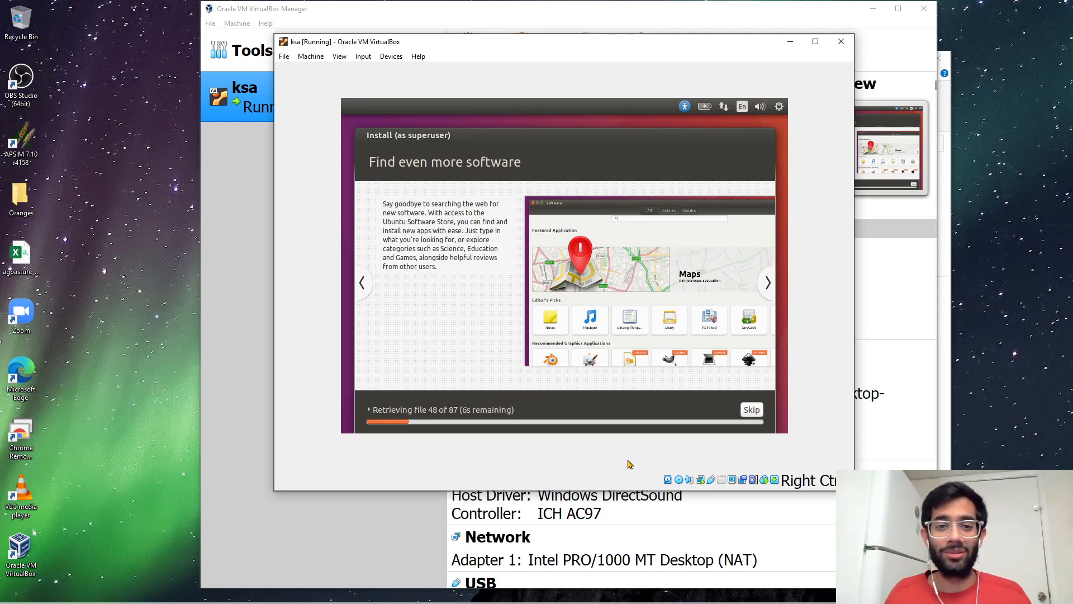
mouse_move(626, 600)
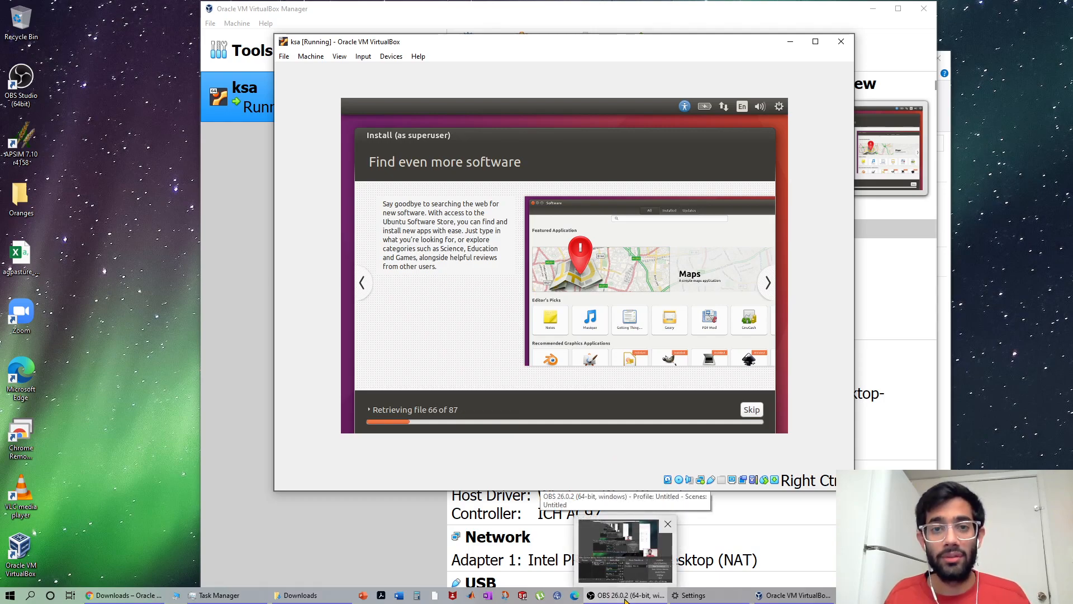
click(626, 600)
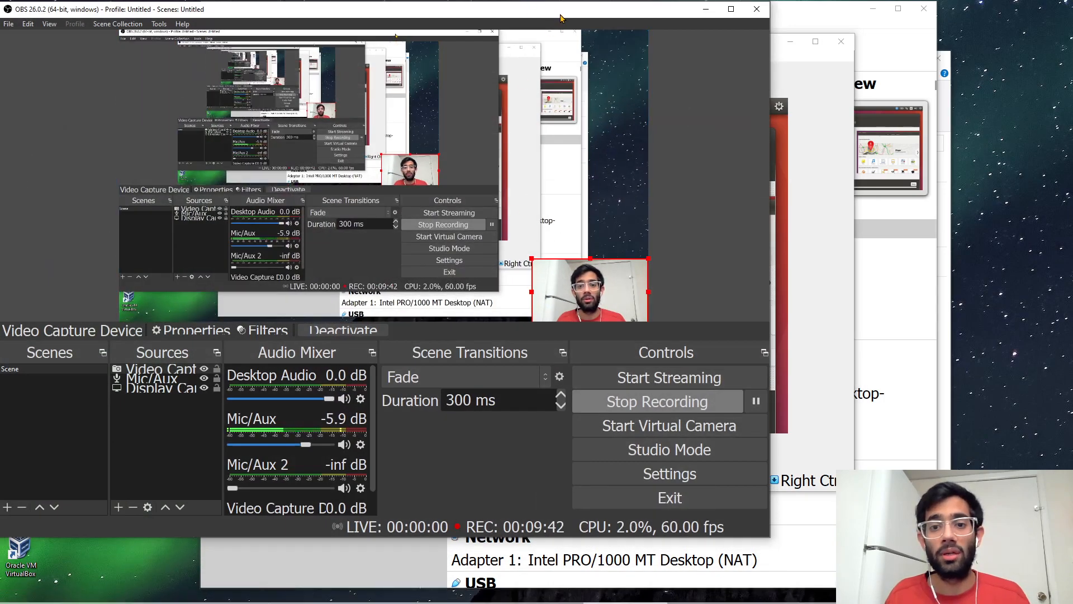
click(706, 9)
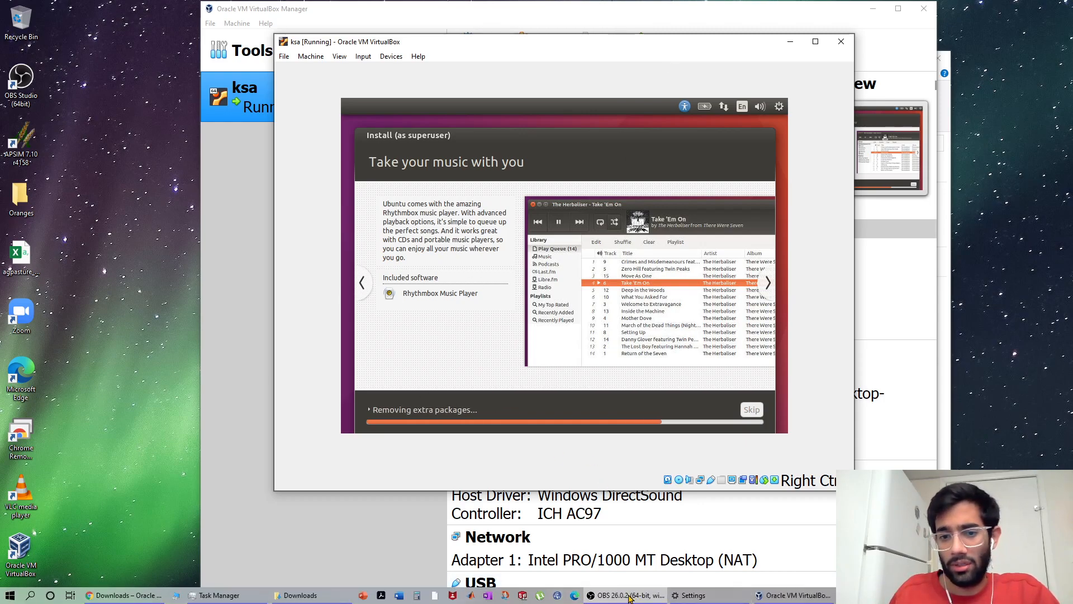
click(629, 597)
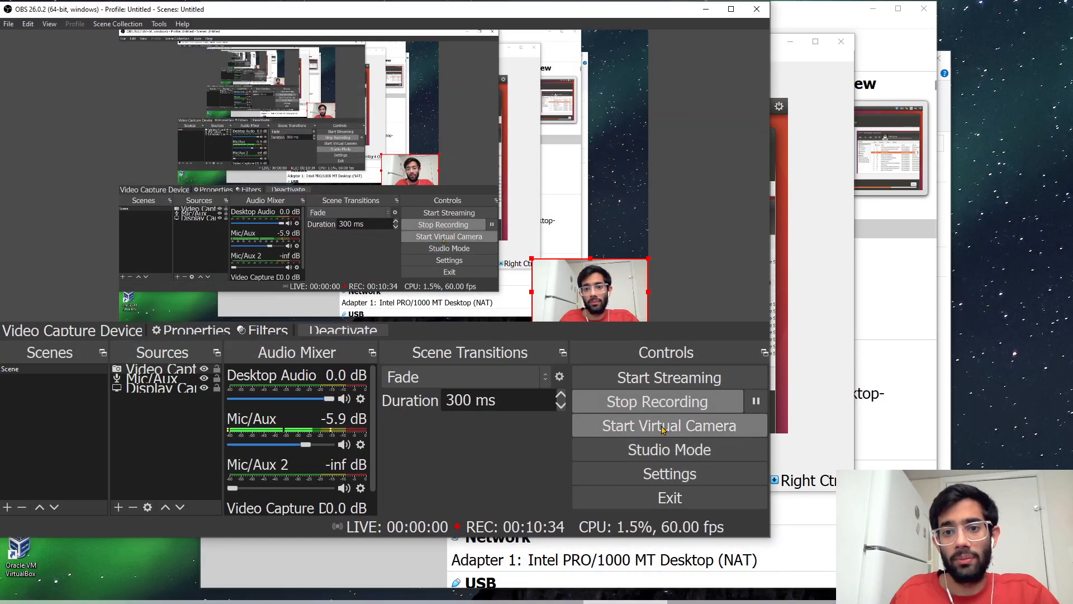
click(757, 403)
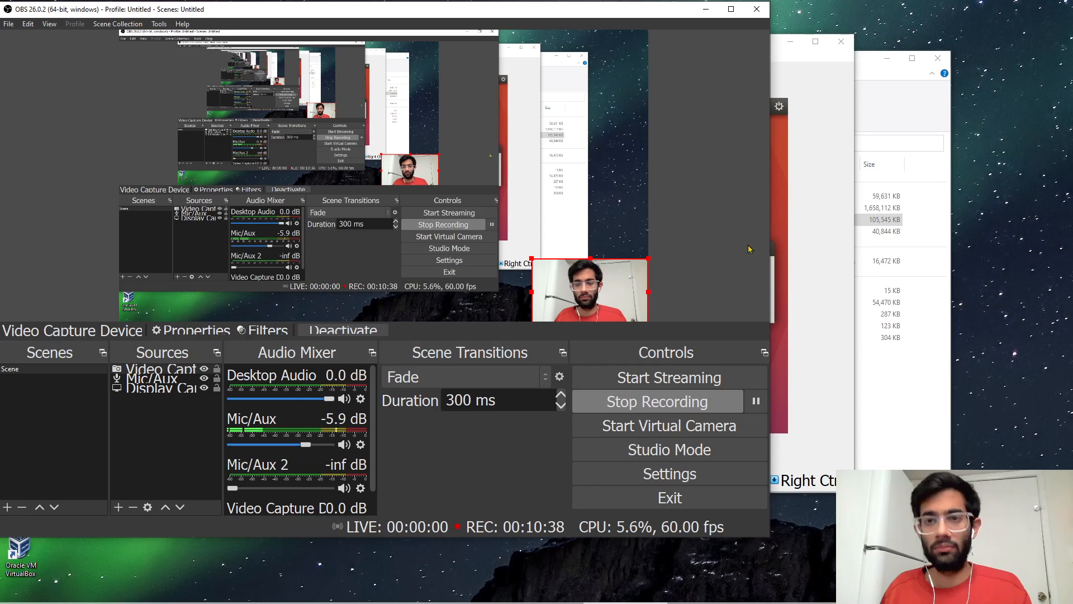
click(705, 12)
- Restart the virtual machine after the installation, allowing input capture to continue past the installation medium prompt
click(726, 308)
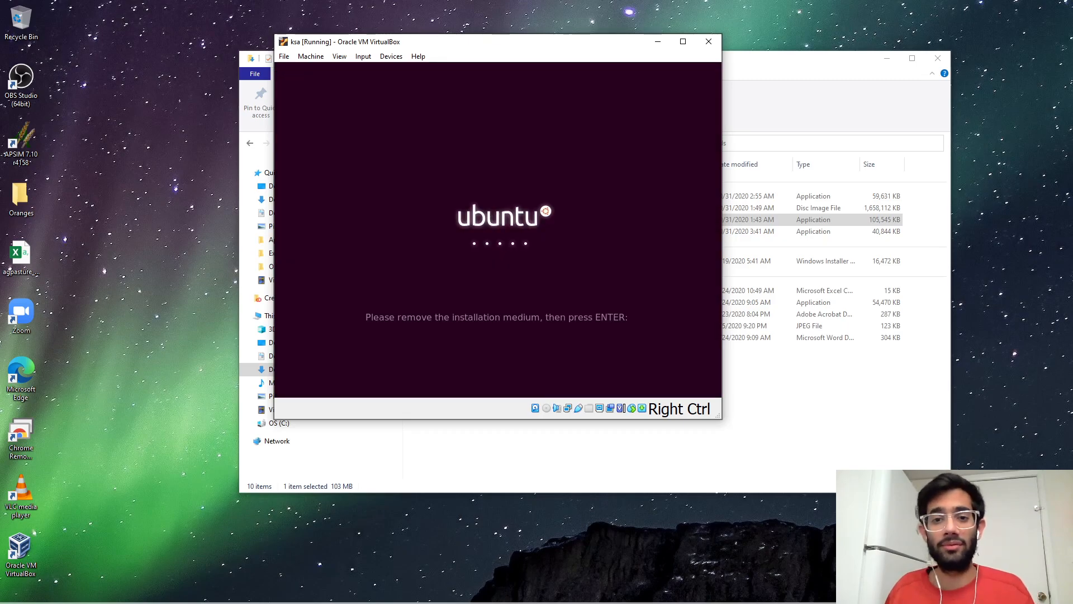
click(565, 215)
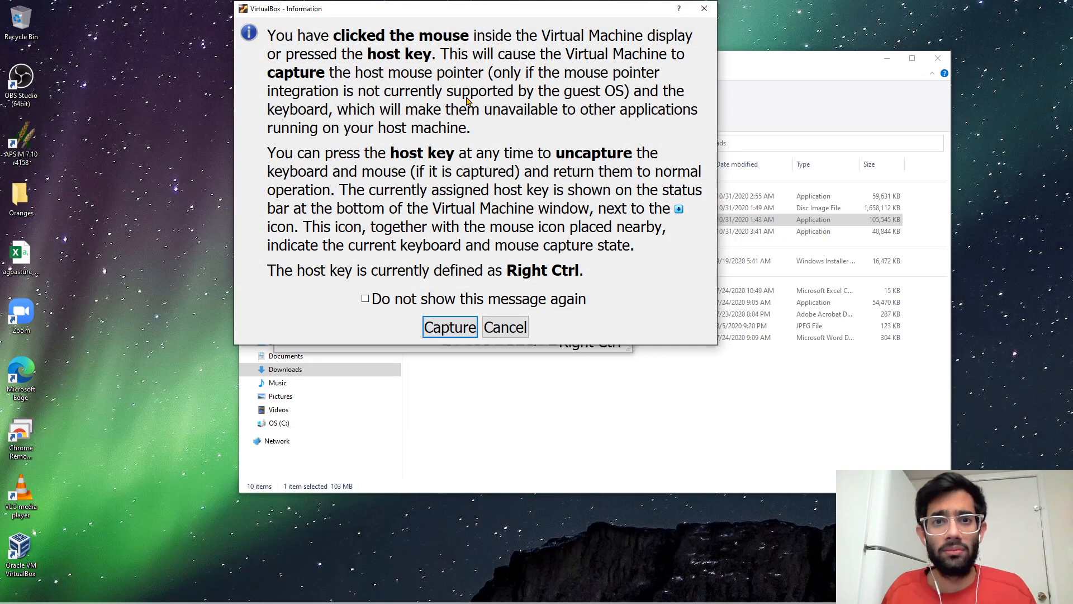
click(462, 324)
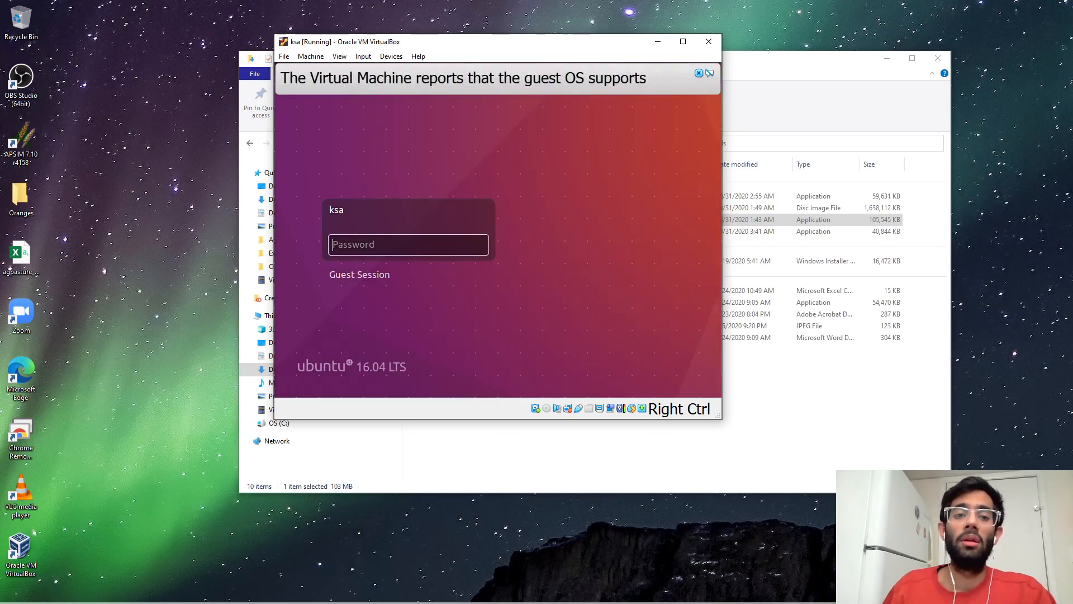
- Log in to Ubuntu with the account password and dismiss the virtual machine's notification
text(••)
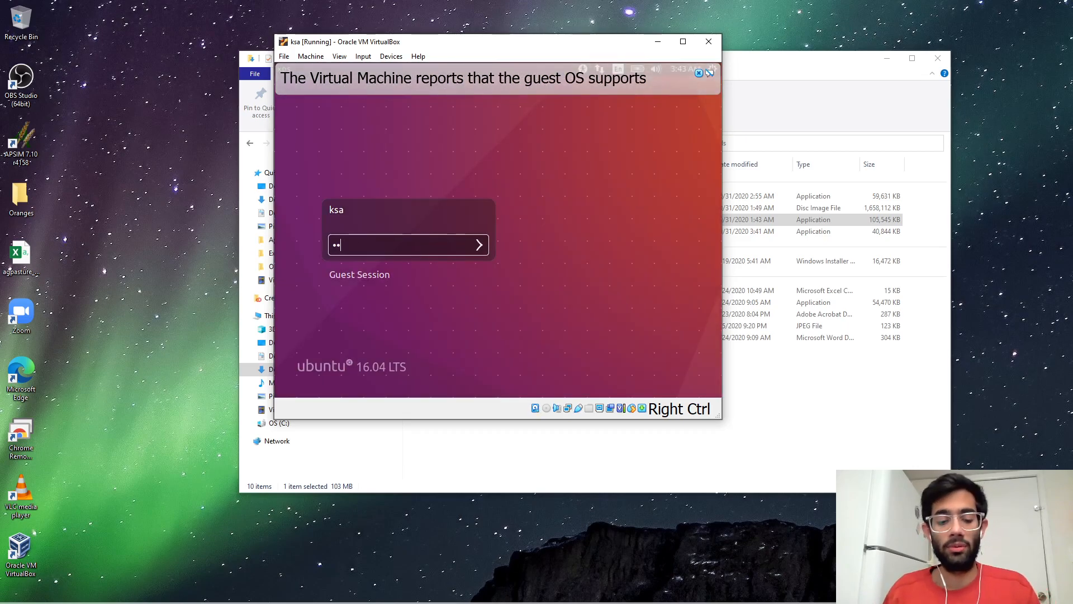
key(Return)
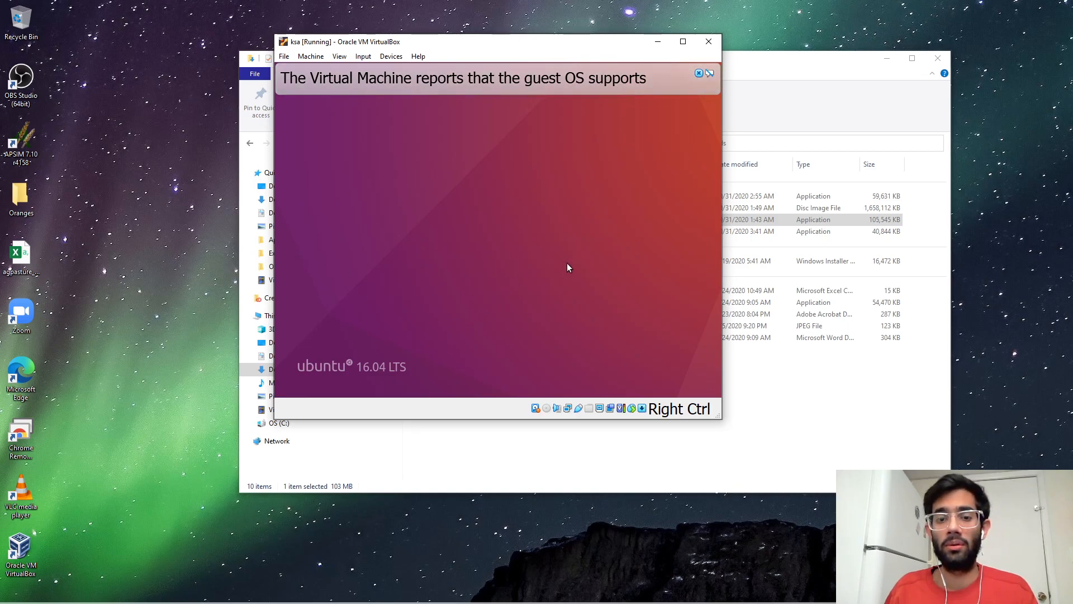
click(699, 73)
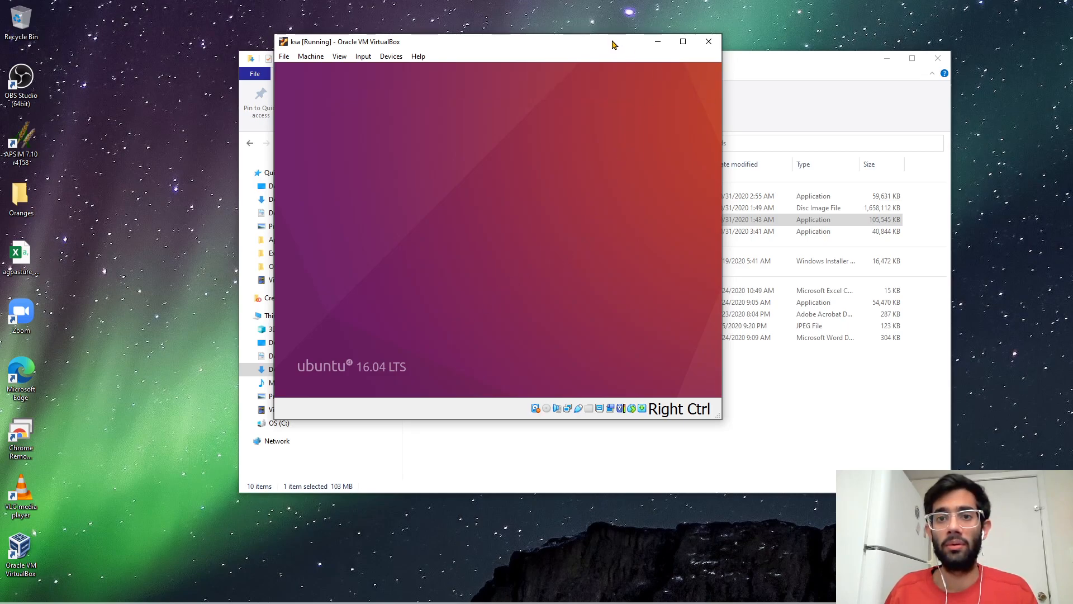
- Arrange the VirtualBox Manager and the running ksa virtual machine window side by side
drag(613, 43, 872, 95)
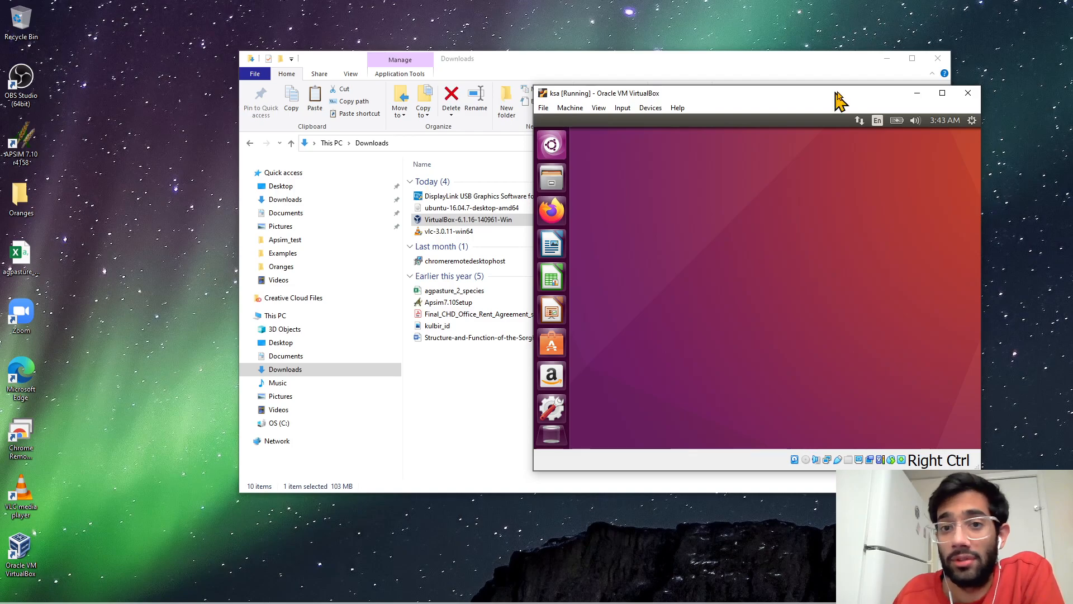
drag(829, 96, 850, 83)
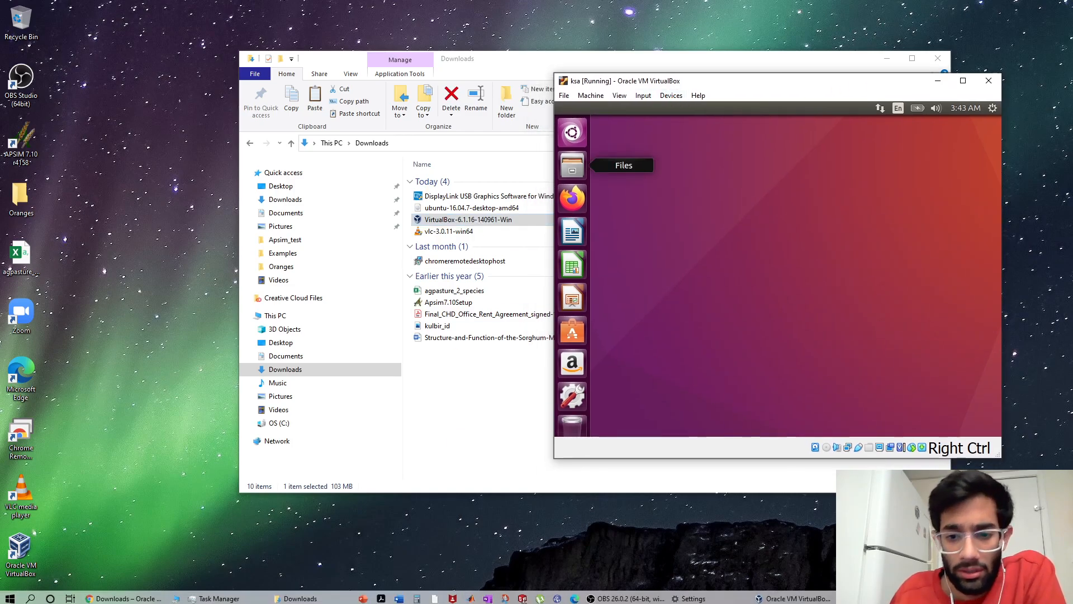
click(797, 598)
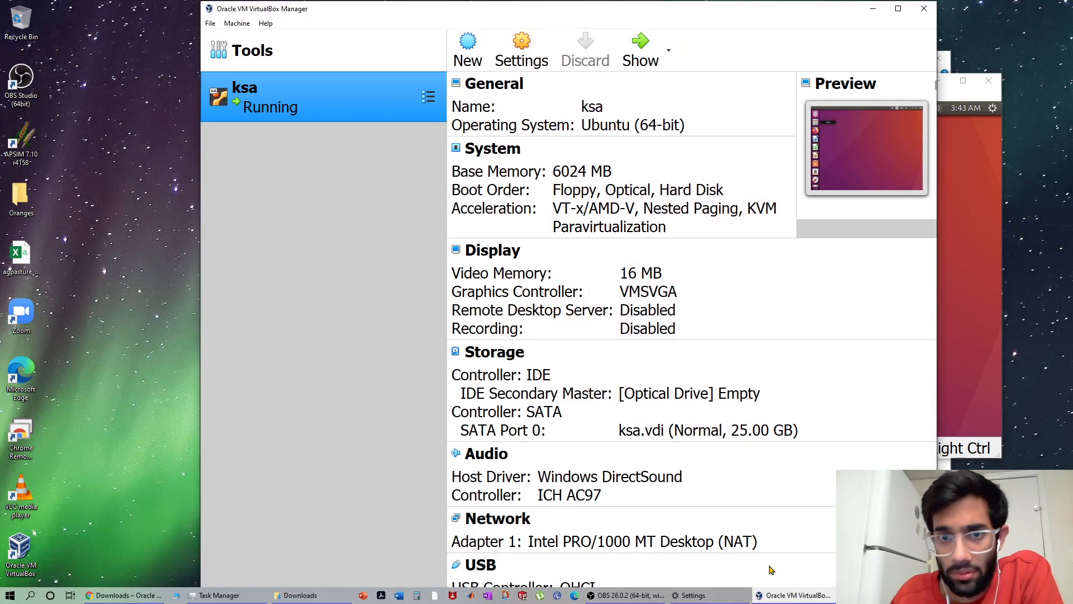
drag(634, 16, 2, 221)
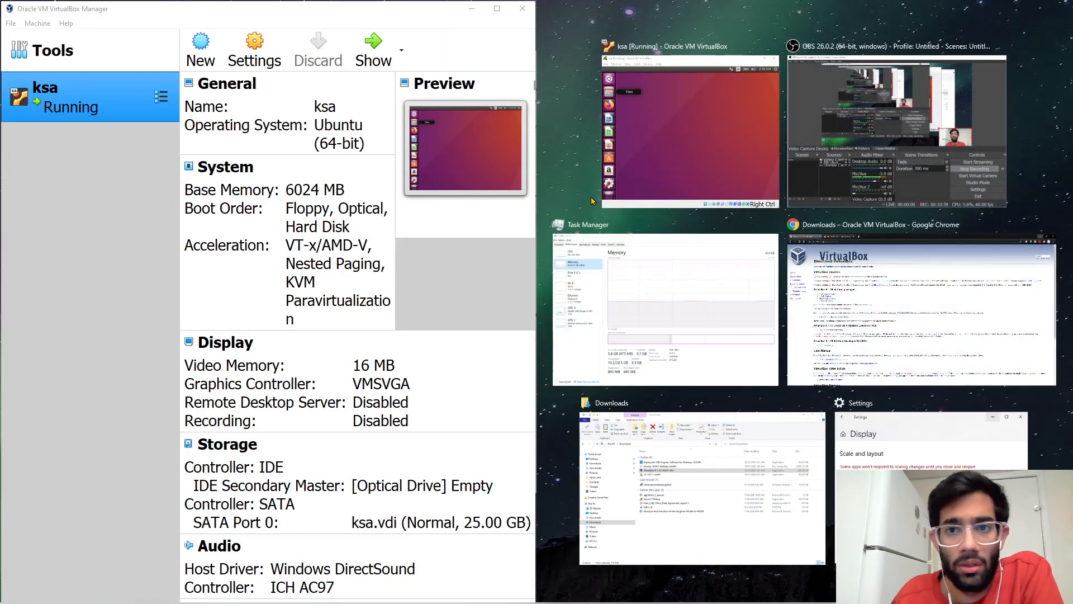
click(700, 133)
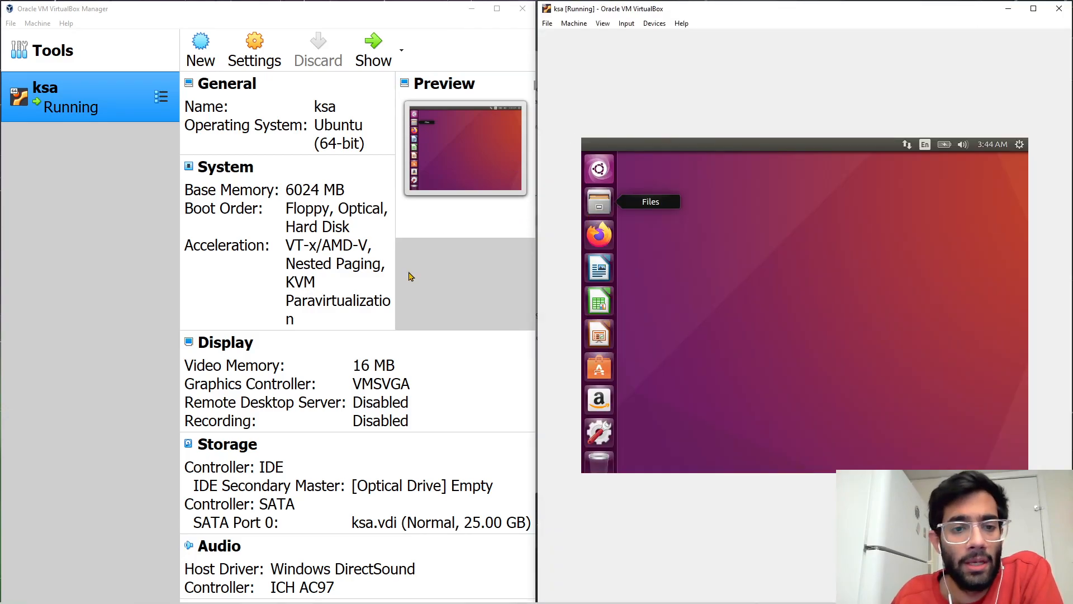
- Examine the virtual machine's display, storage, network and shared folder details and the running machine's device options
click(374, 276)
scroll(373, 278, down, 3)
scroll(375, 278, down, 2)
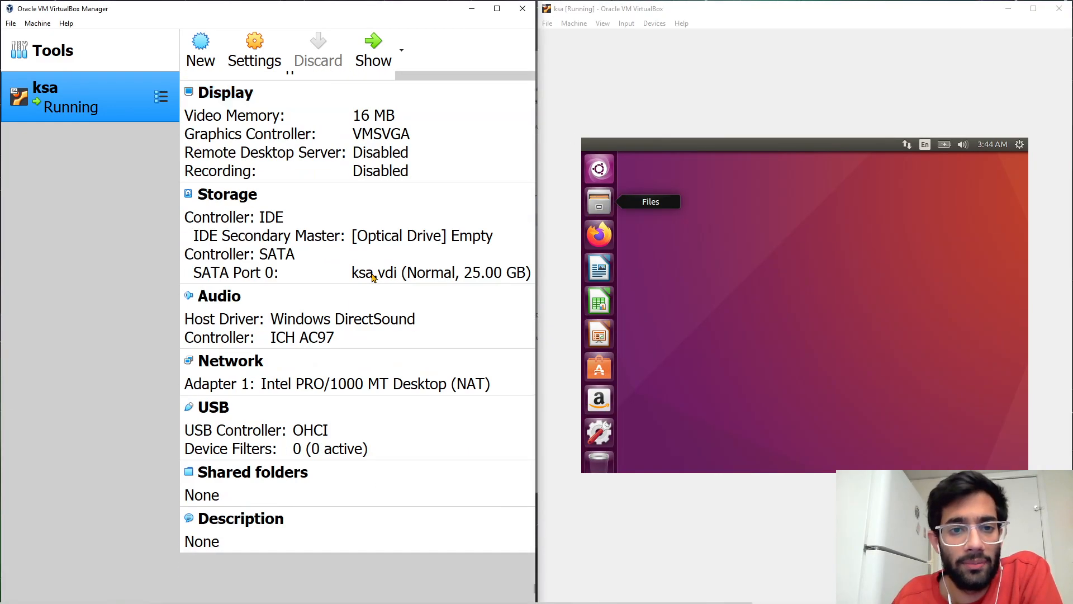
scroll(392, 235, up, 1)
click(690, 60)
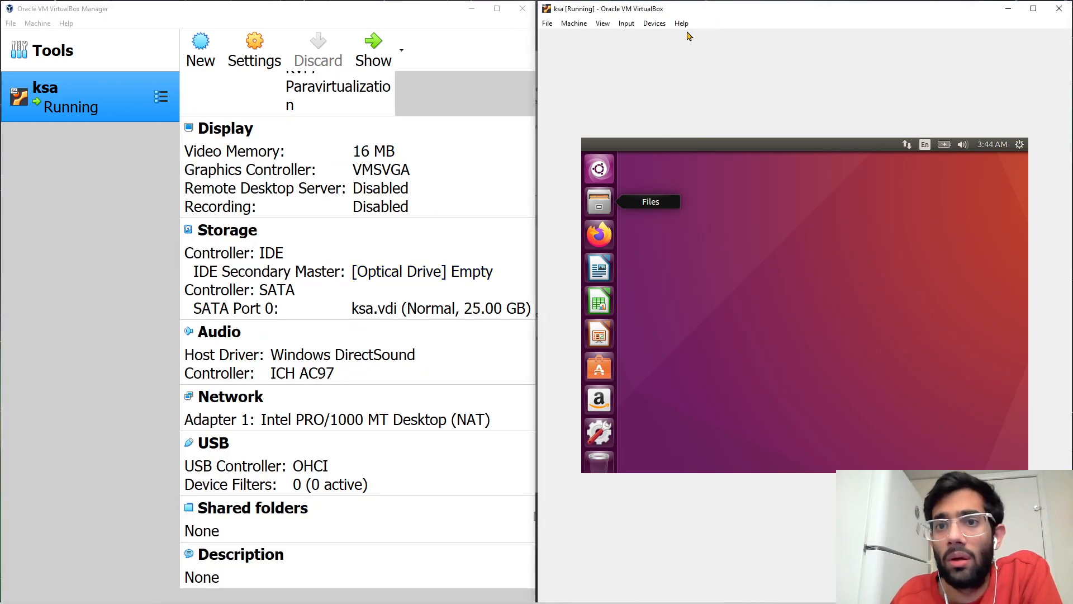
click(654, 23)
click(609, 49)
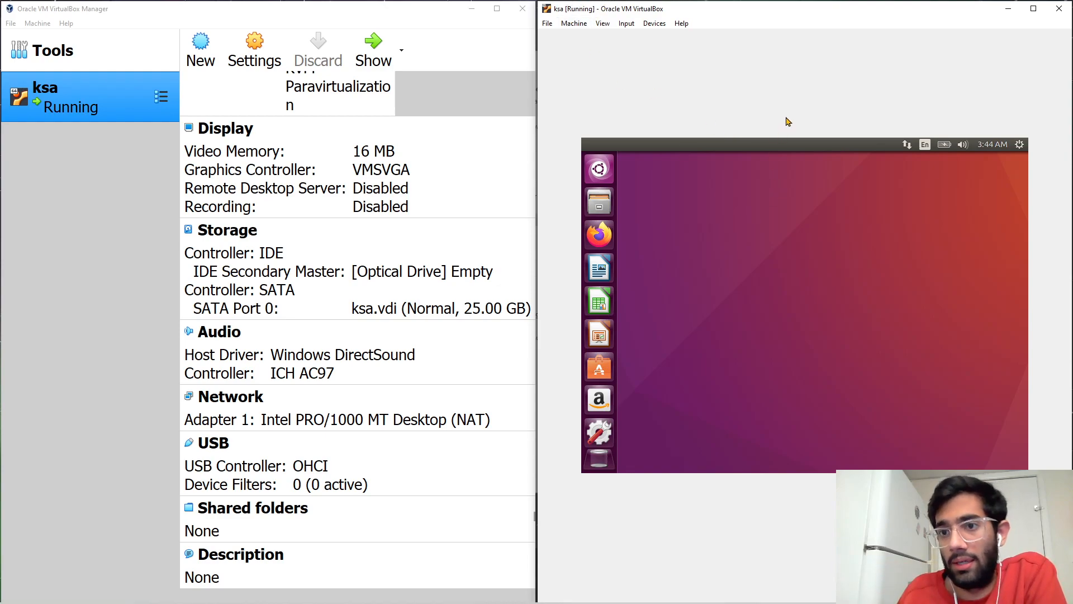
click(655, 23)
click(608, 79)
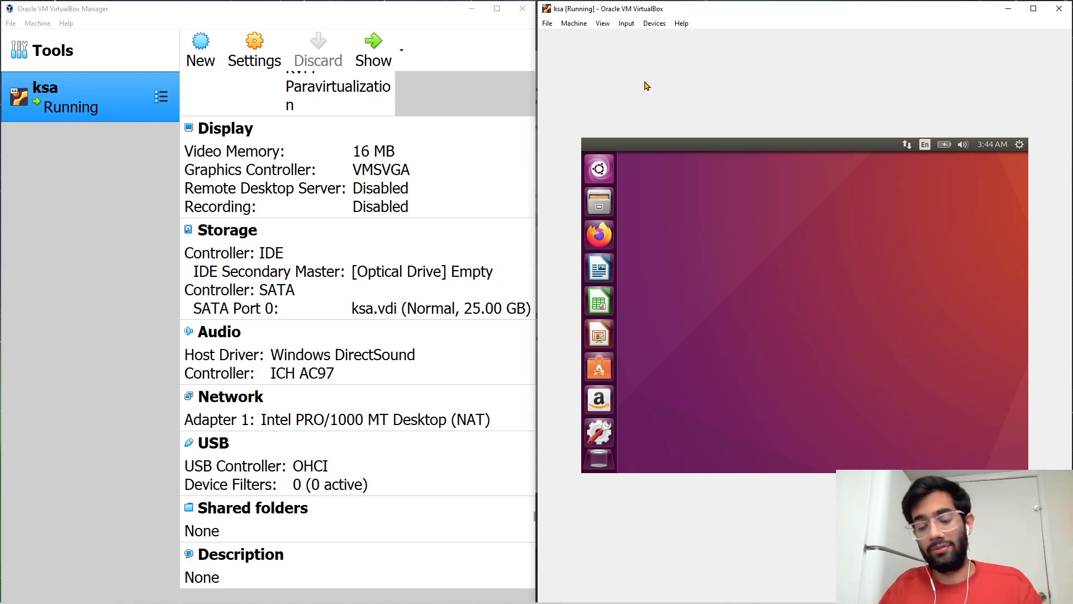
- Try to insert the Guest Additions CD image with the virtual machine in full-screen mode, and return to windowed mode
key(ctrl+f)
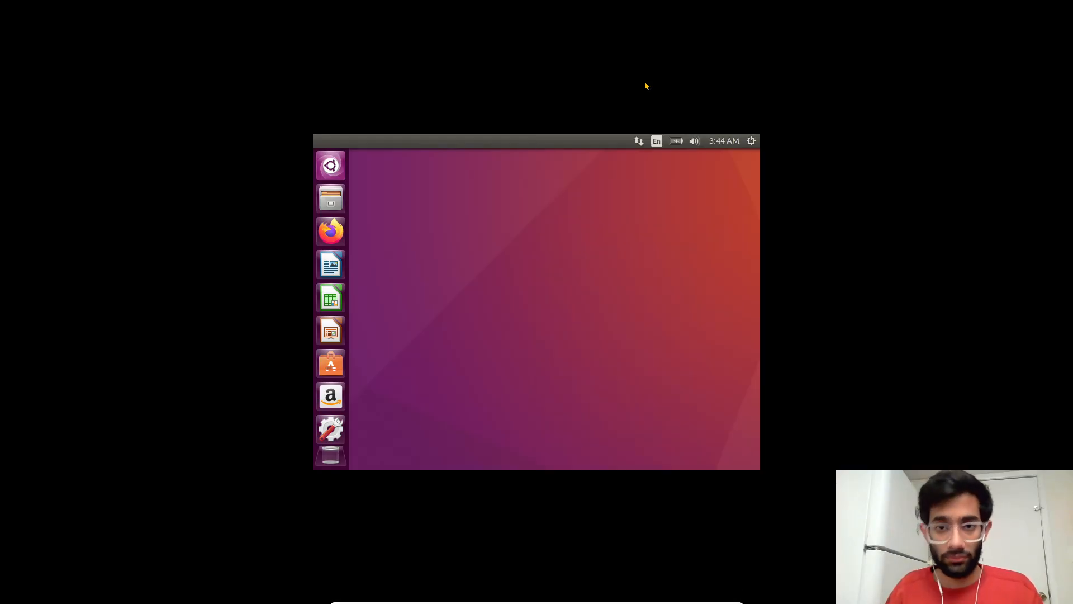
click(587, 601)
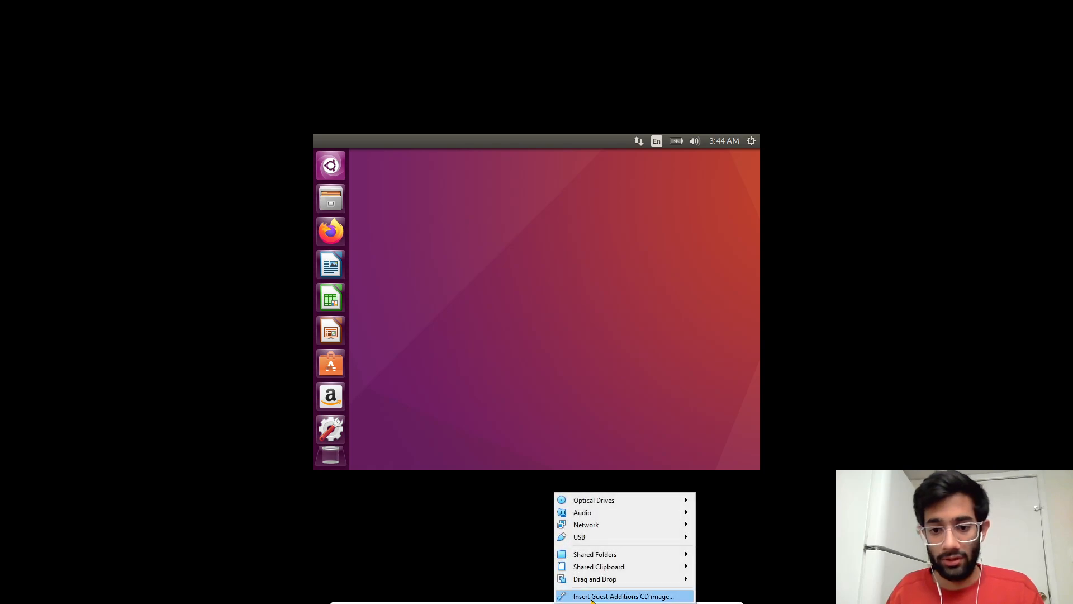
click(589, 596)
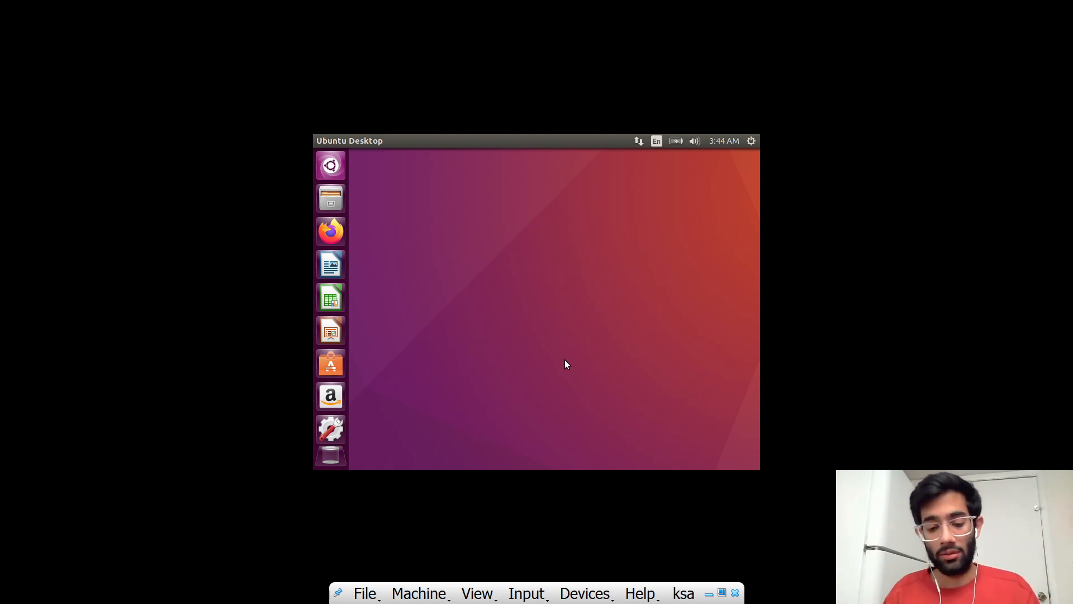
key(Control_R+f)
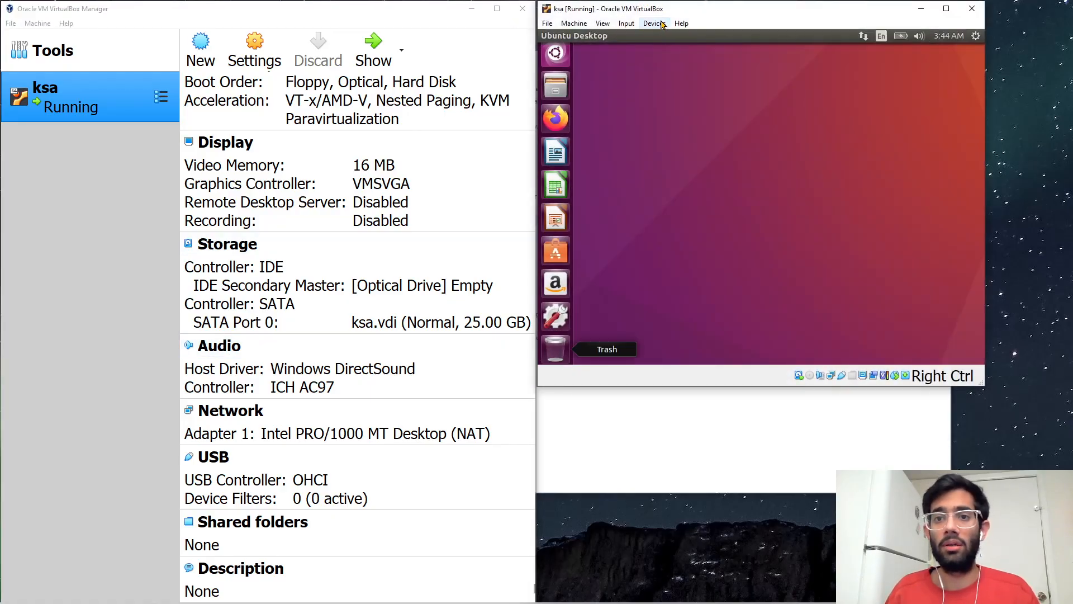
- Insert the Guest Additions CD image and run its installer in the Ubuntu guest, authenticating with the account password
click(662, 24)
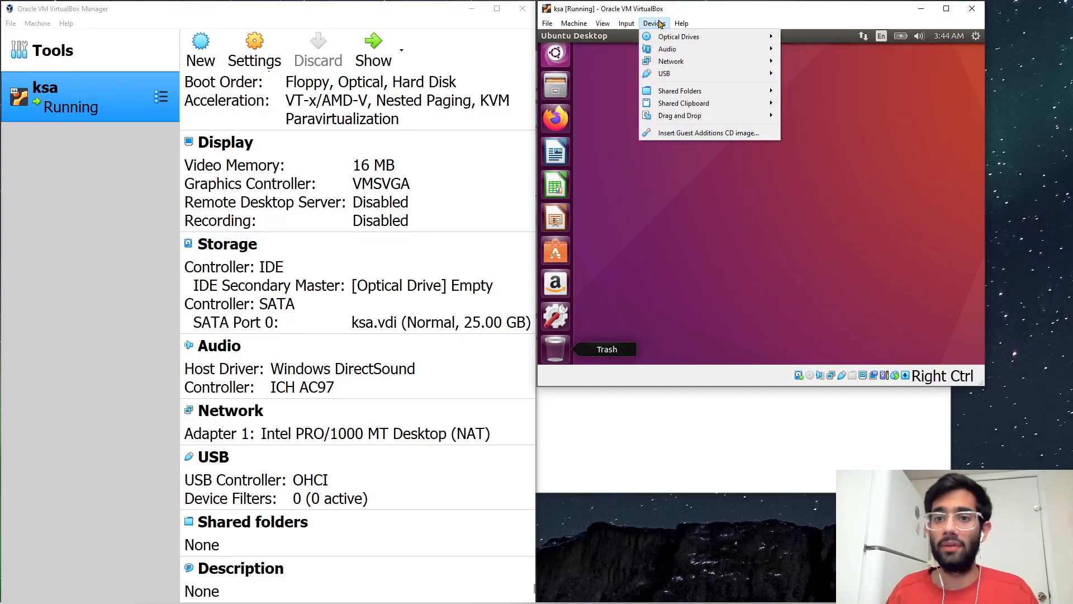
click(677, 134)
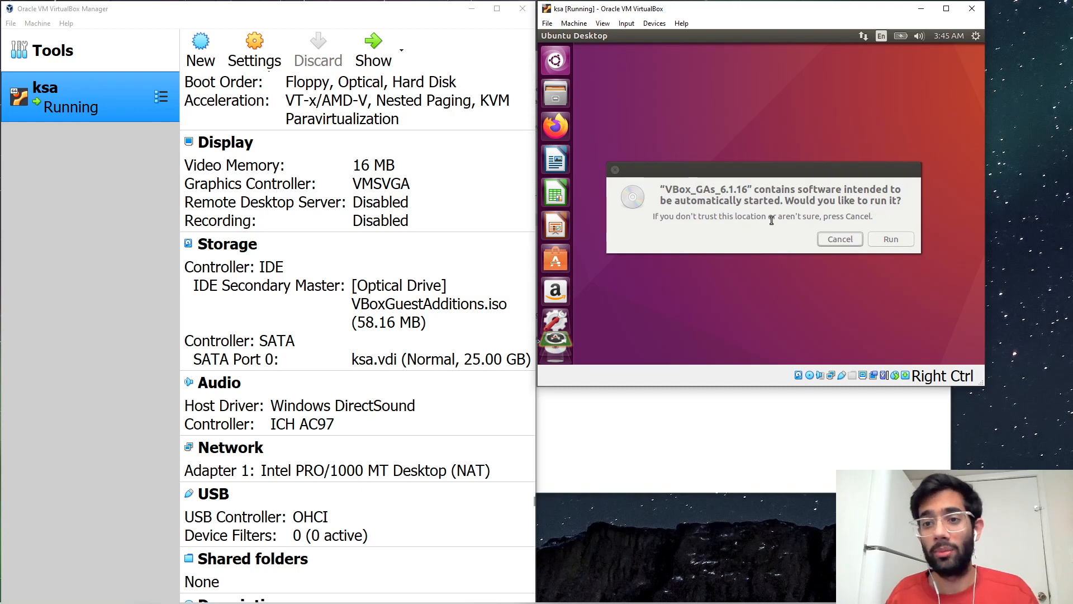
click(885, 239)
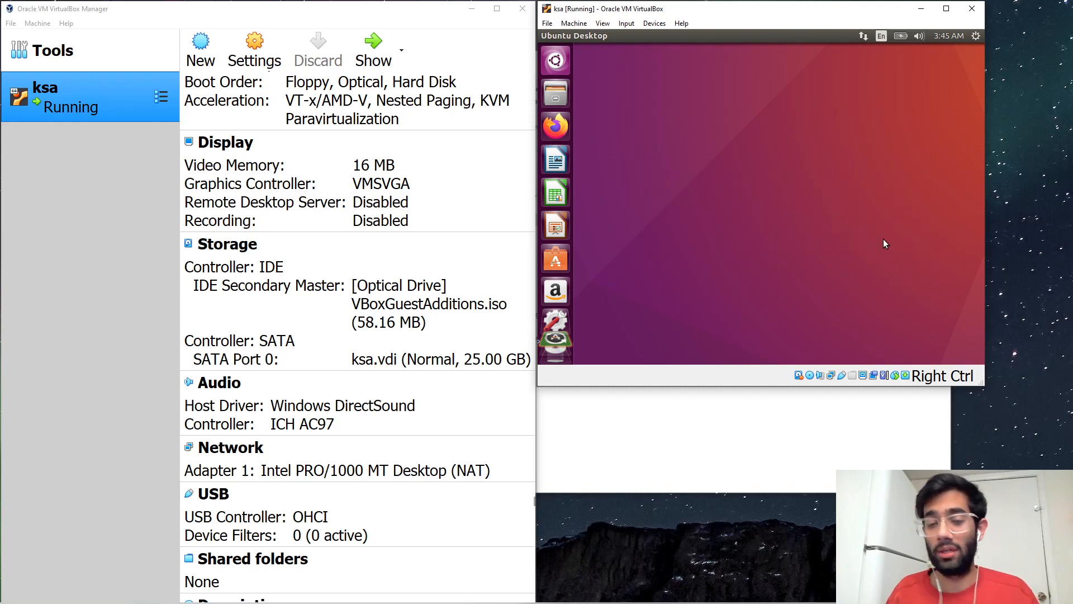
text(***)
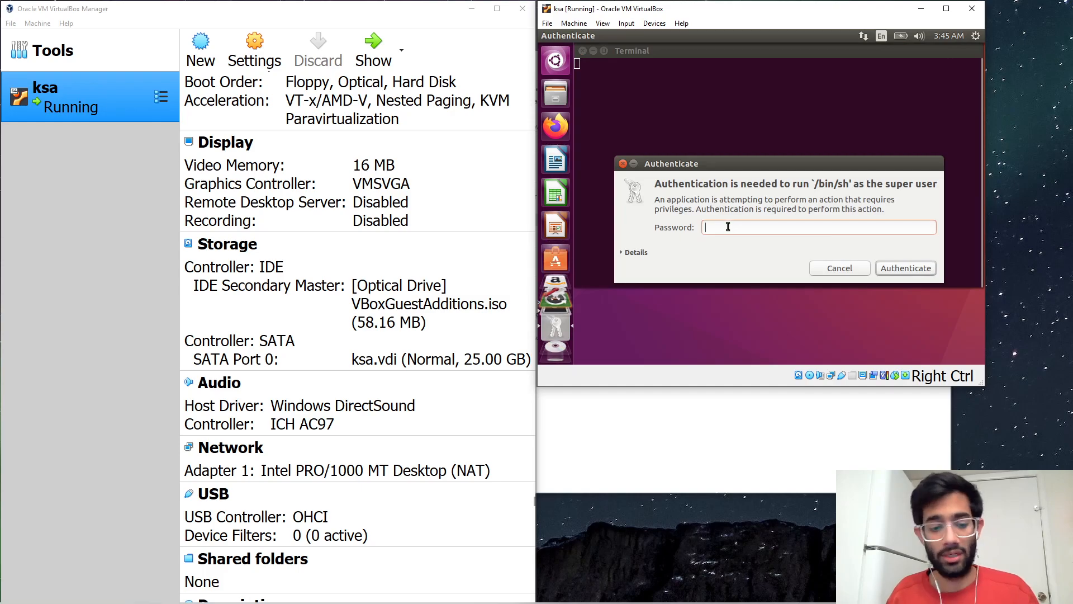
click(905, 269)
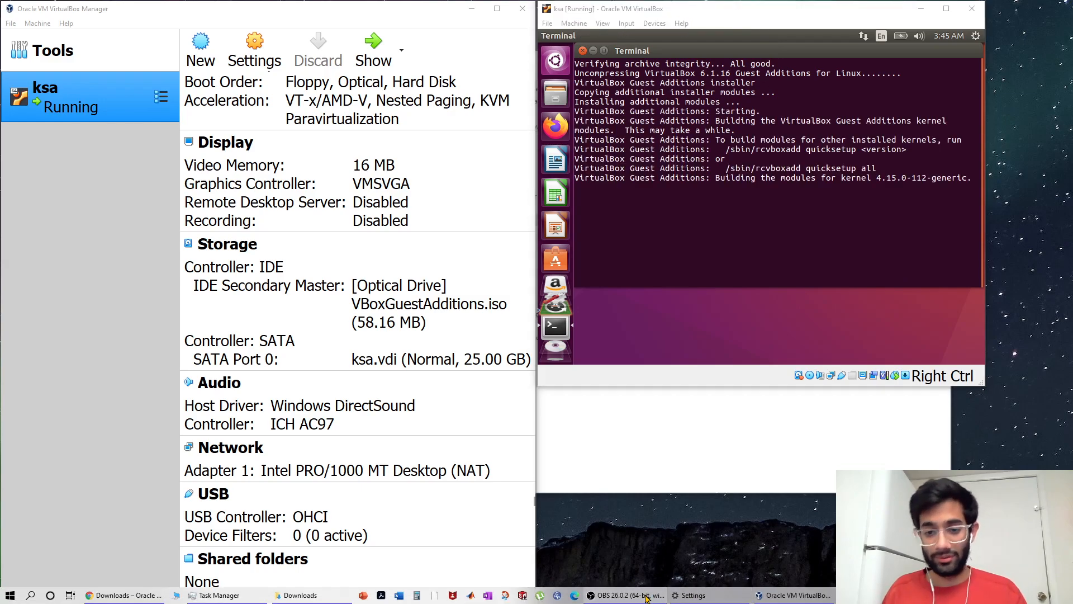
click(646, 597)
click(756, 401)
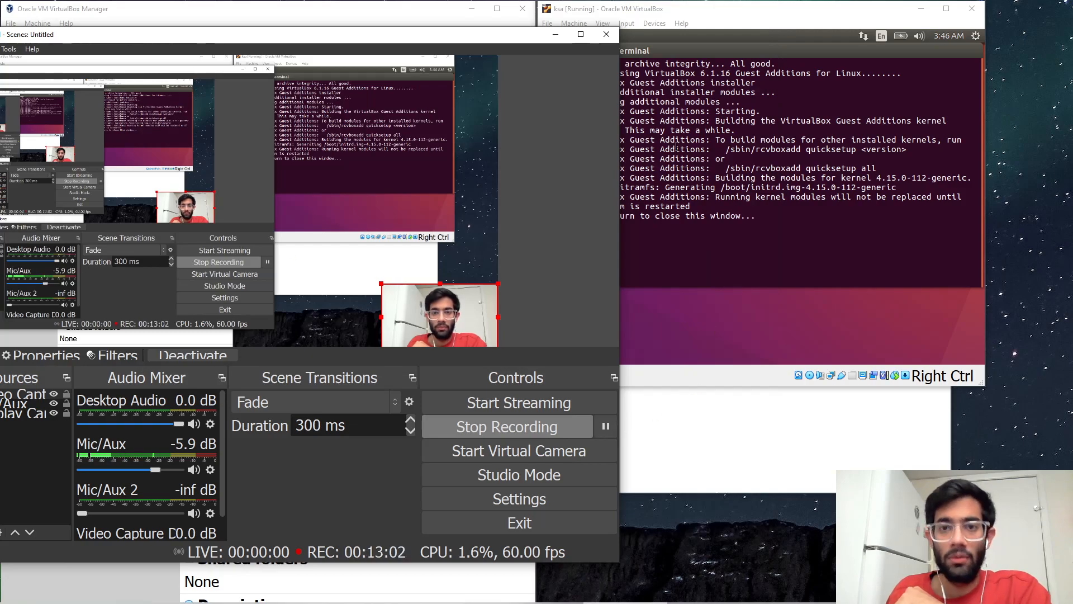
click(561, 36)
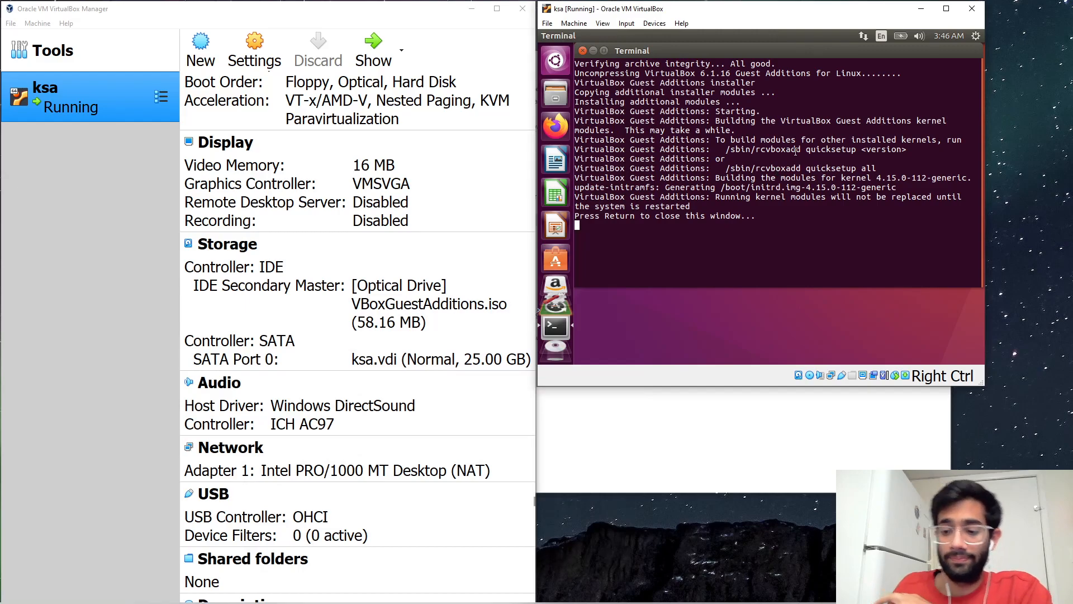
- Close the finished Guest Additions installer terminal and restart the Ubuntu guest
key(Return)
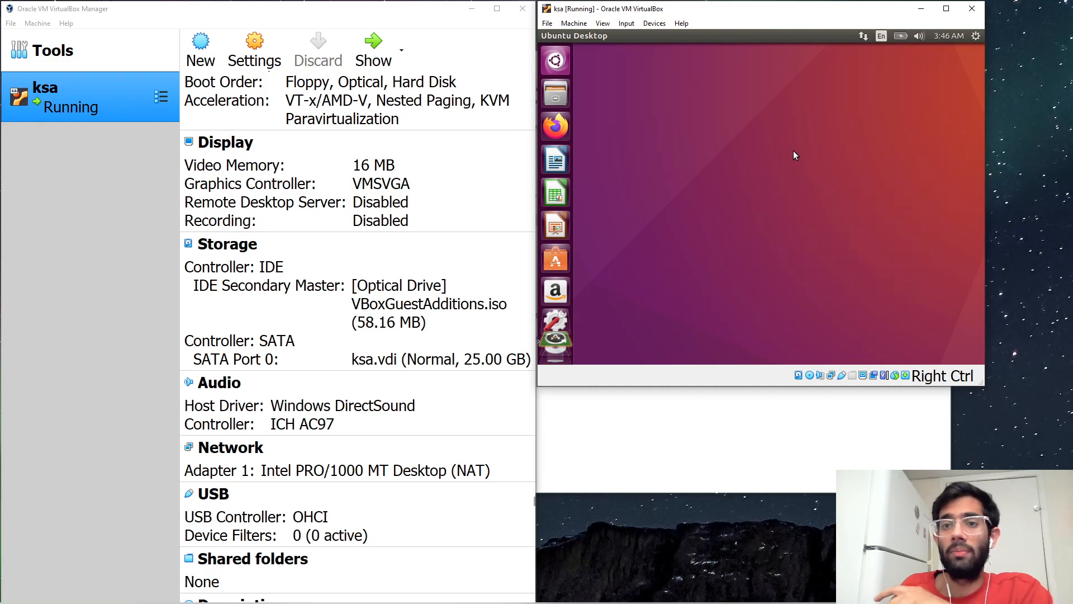
click(976, 36)
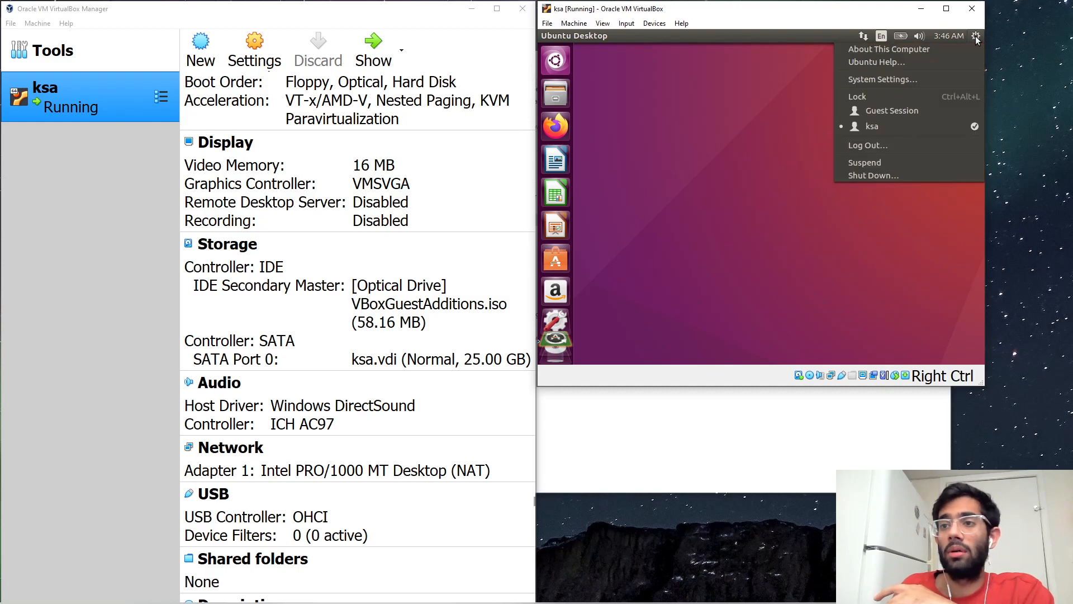
click(864, 176)
click(691, 211)
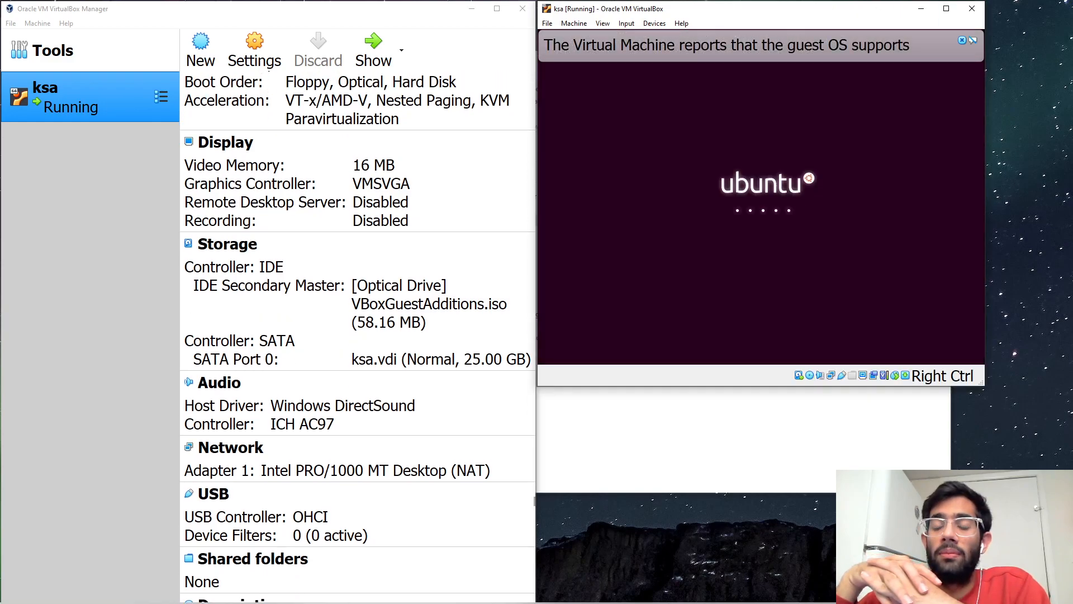
- Log back in to the restarted Ubuntu guest with the account password and close the virtual machine's notification
click(607, 23)
mouse_move(661, 168)
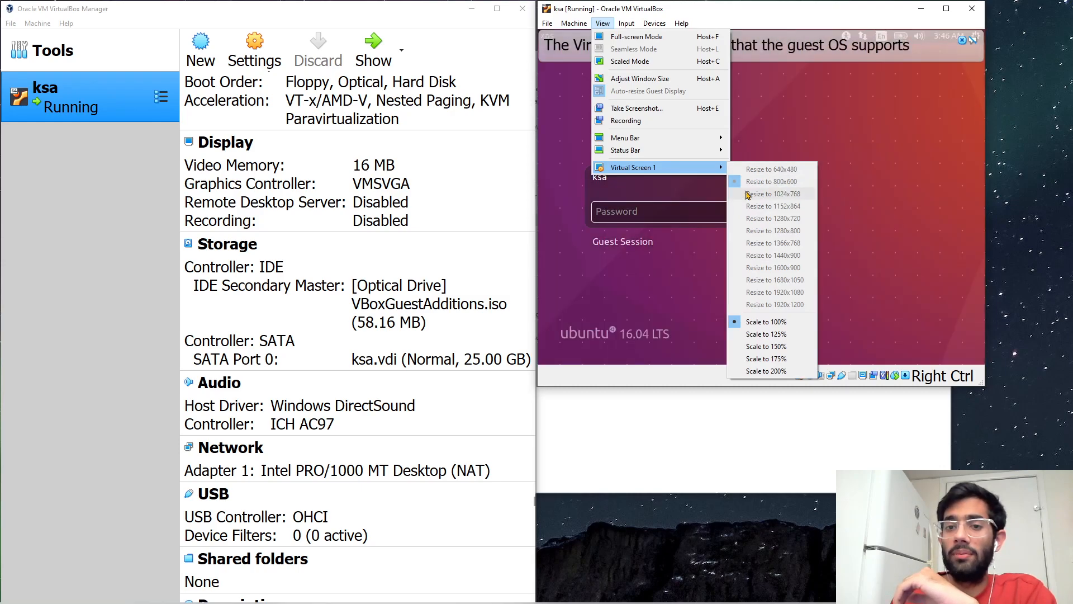
click(686, 207)
text(••••)
key(Return)
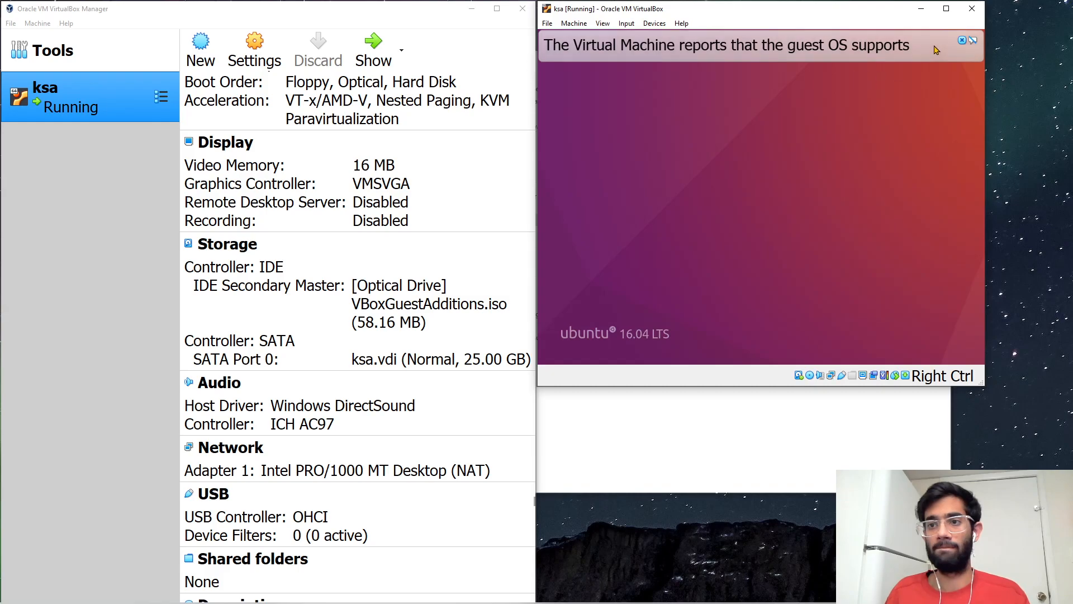
click(963, 40)
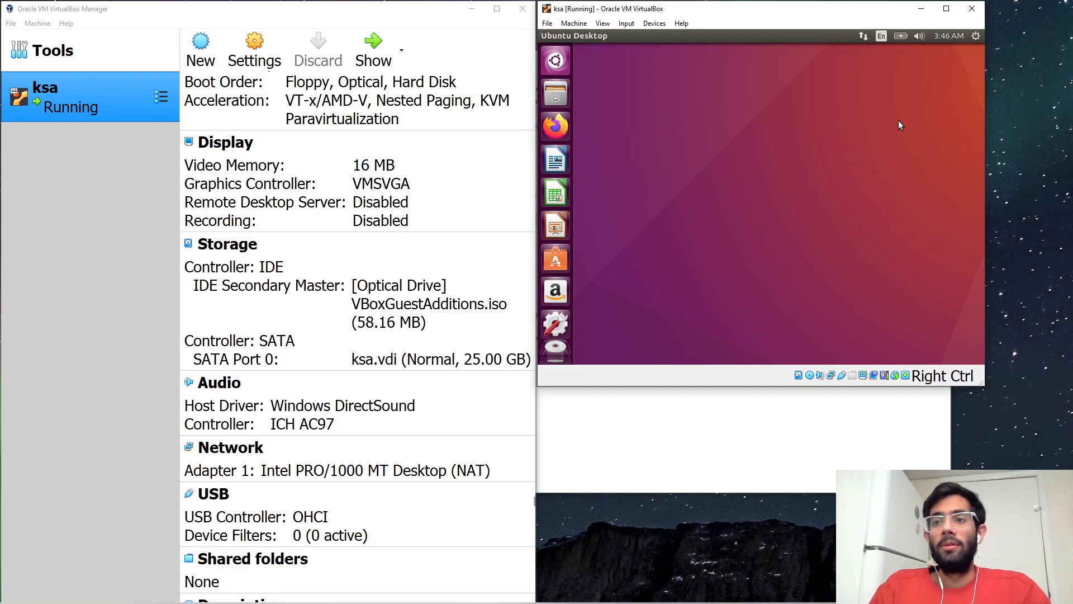
- Resize Virtual Screen 1 of the guest to 1920x1080, and minimize the ksa virtual machine window
click(619, 23)
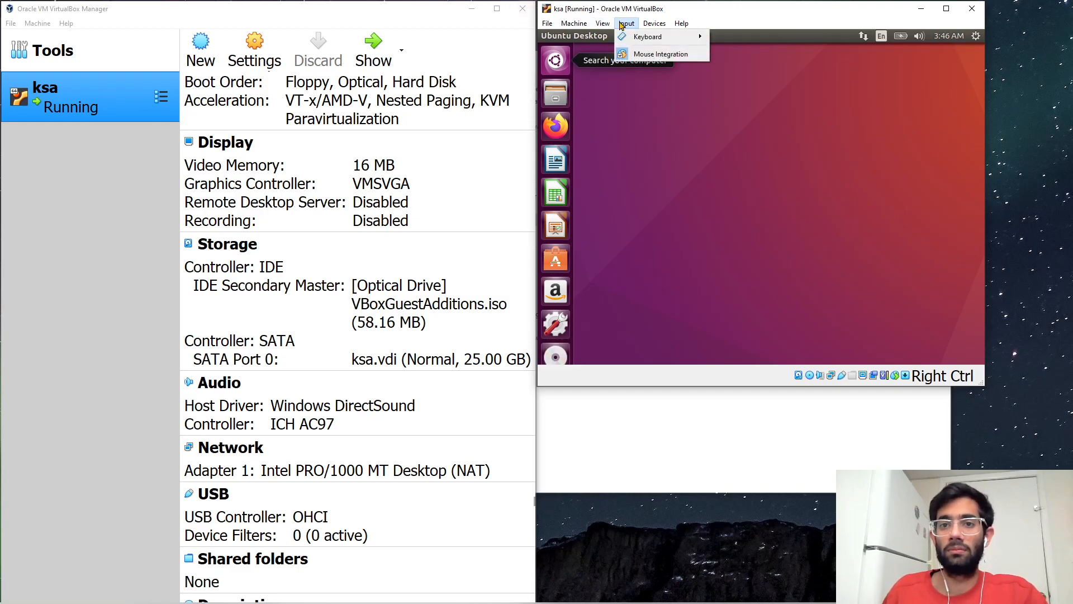
mouse_move(603, 23)
mouse_move(632, 170)
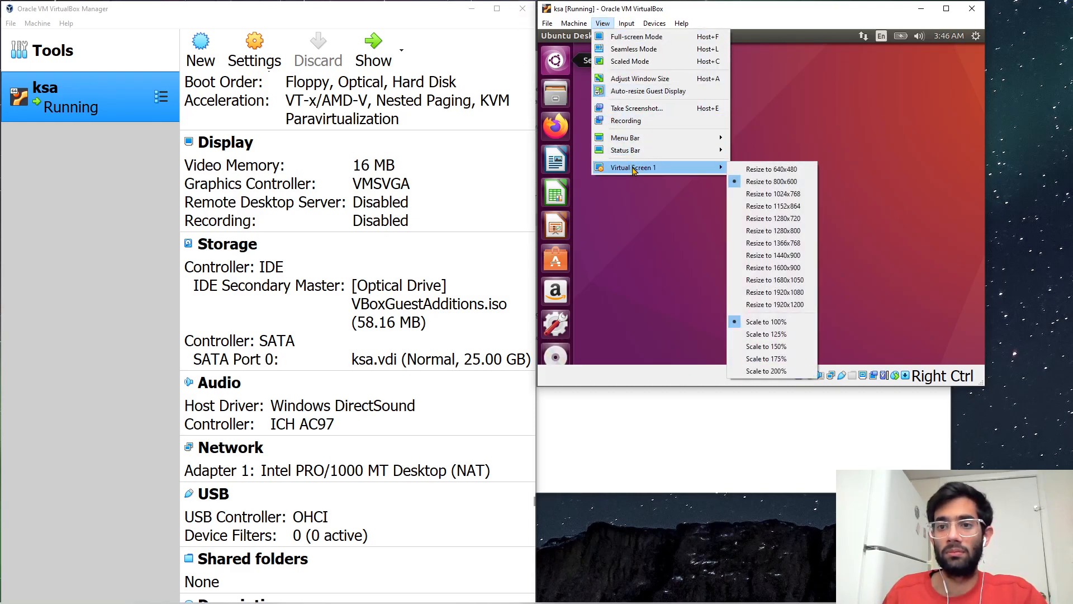
click(805, 295)
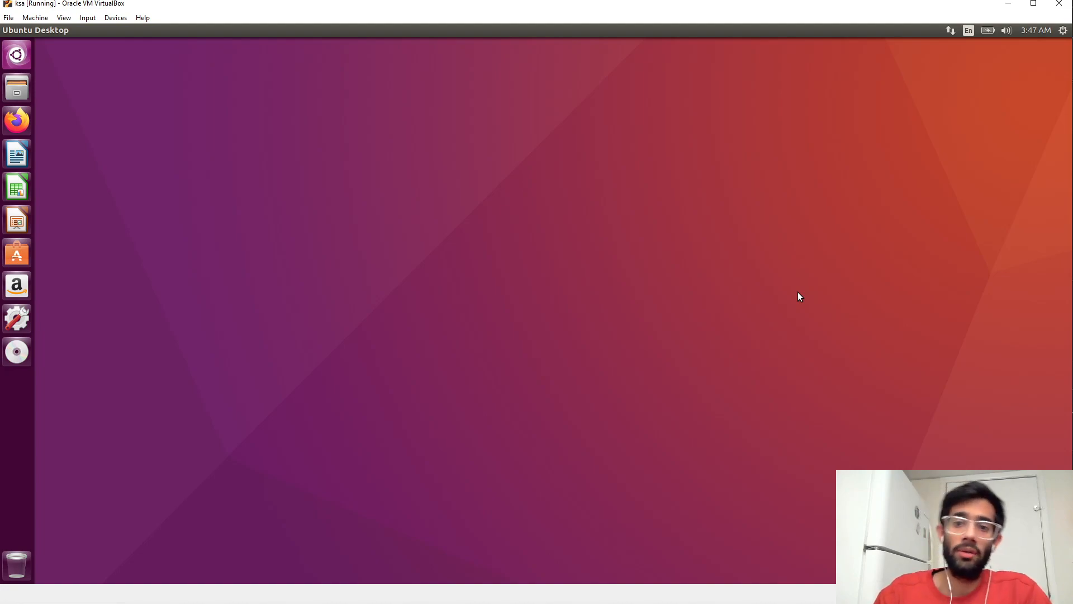
click(1009, 4)
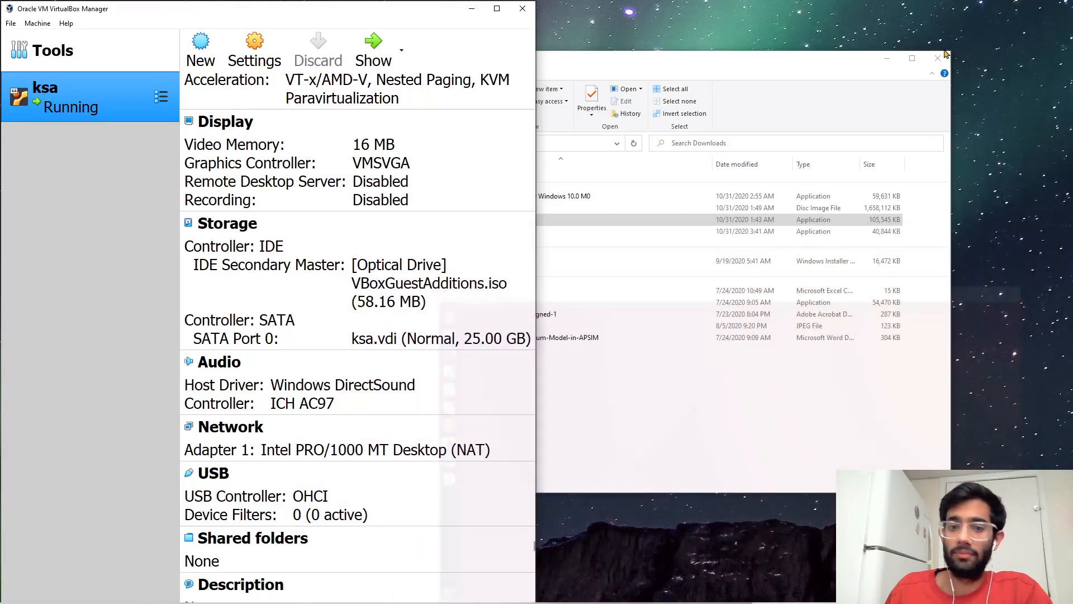